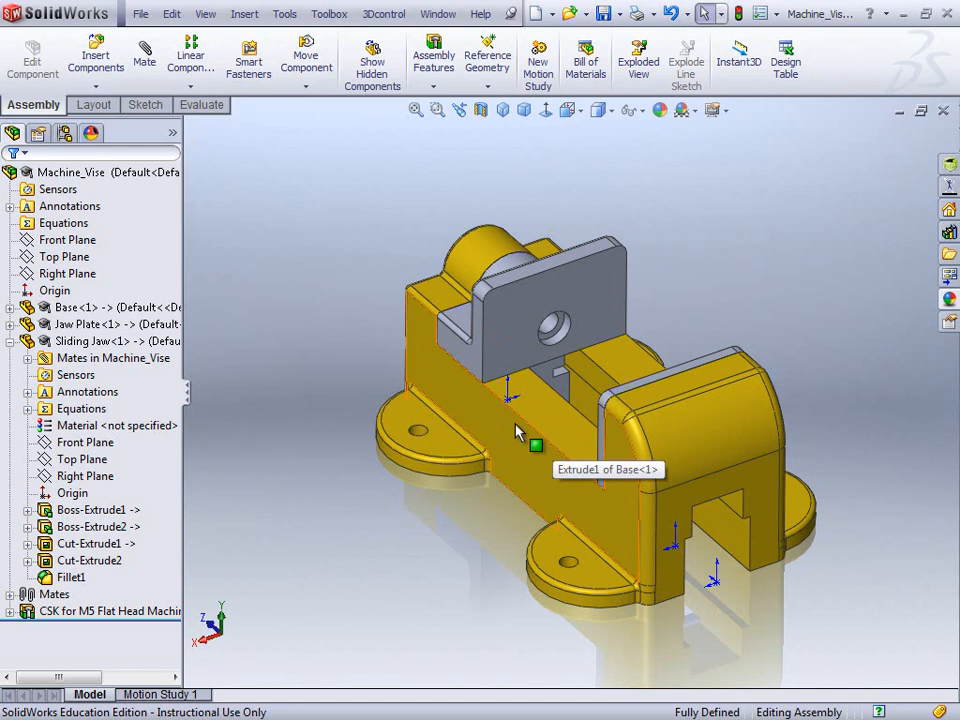
Hide the Base and Jaw Plate components so that only the Sliding Jaw remains displayed.
right_click(517, 432)
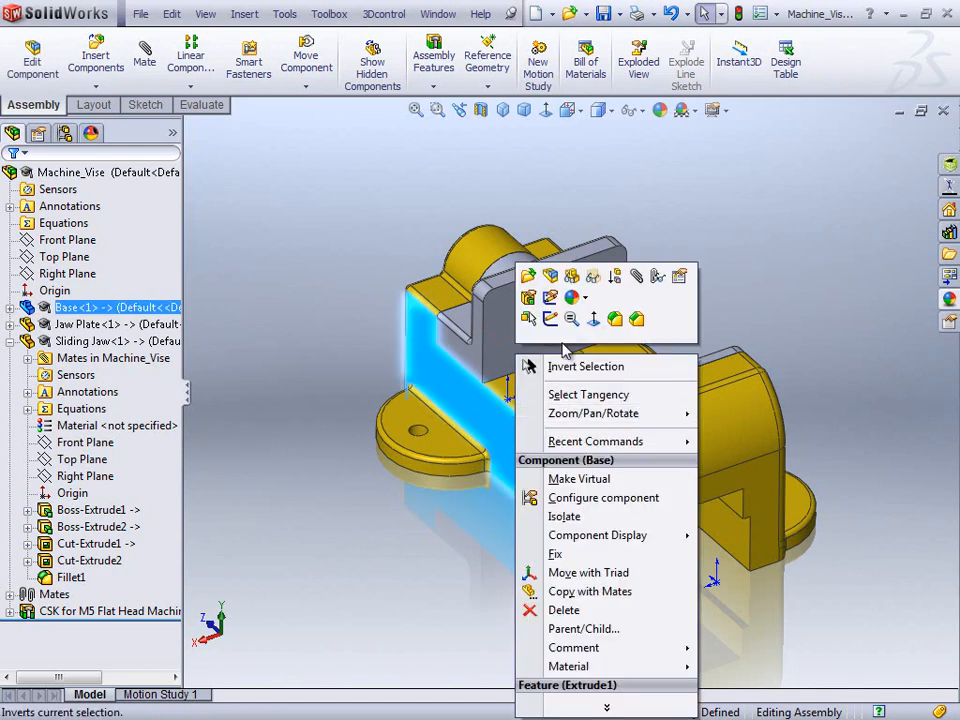
click(572, 282)
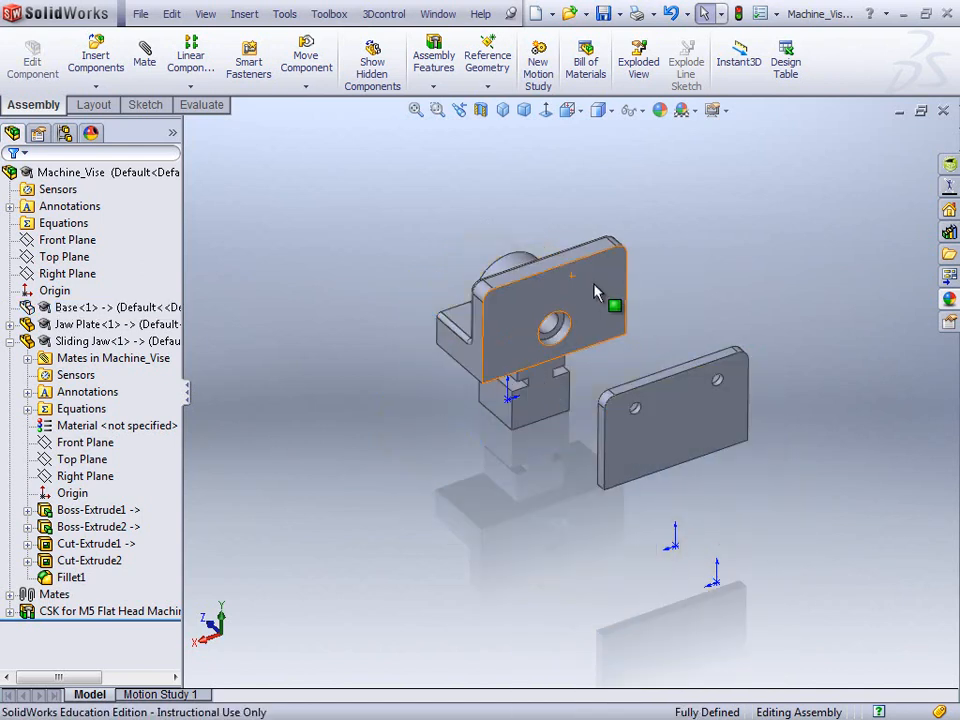
click(680, 414)
right_click(680, 414)
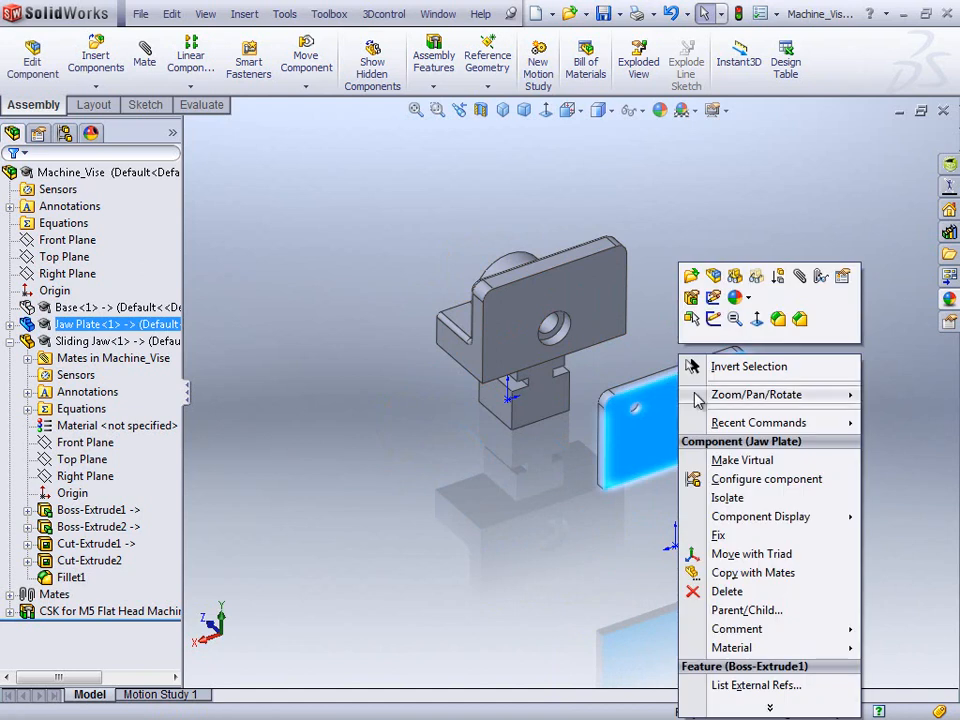
click(734, 279)
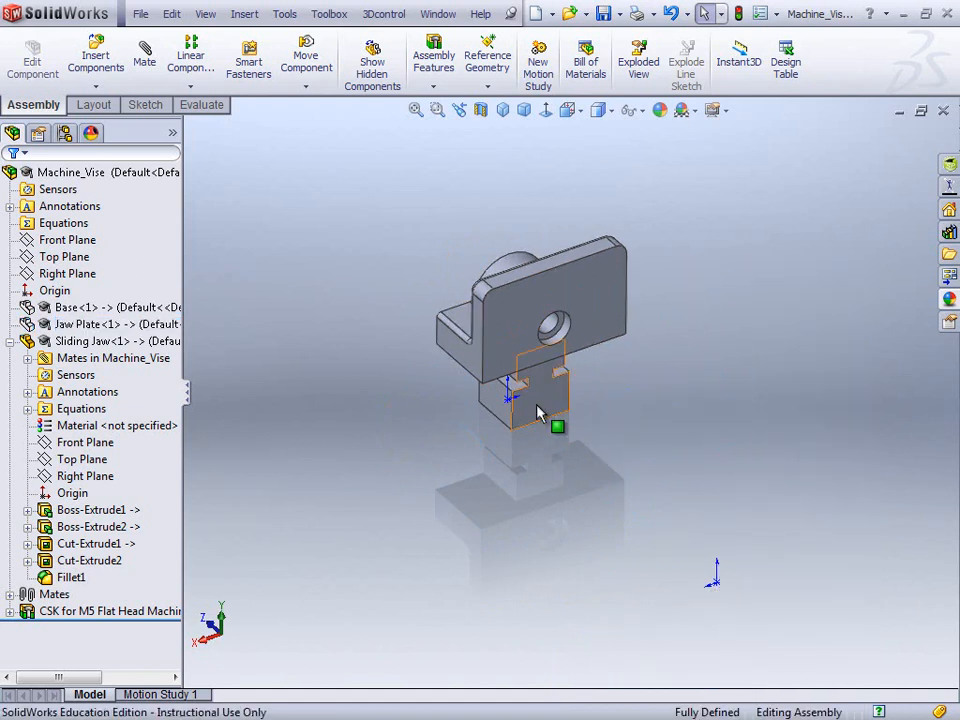
Examine the notched block beneath the Sliding Jaw and its front face from below.
scroll(553, 418, down, 3)
middle_drag(516, 386, 535, 275)
scroll(589, 322, down, 2)
middle_click(578, 391)
middle_drag(578, 391, 490, 352)
scroll(563, 350, up, 4)
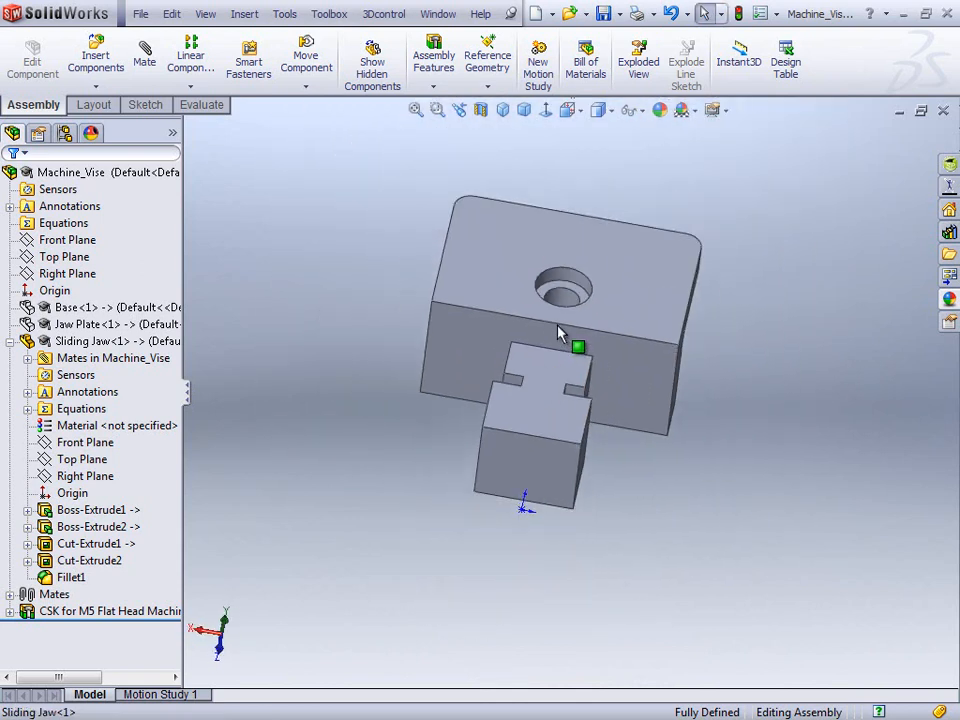
scroll(570, 343, down, 3)
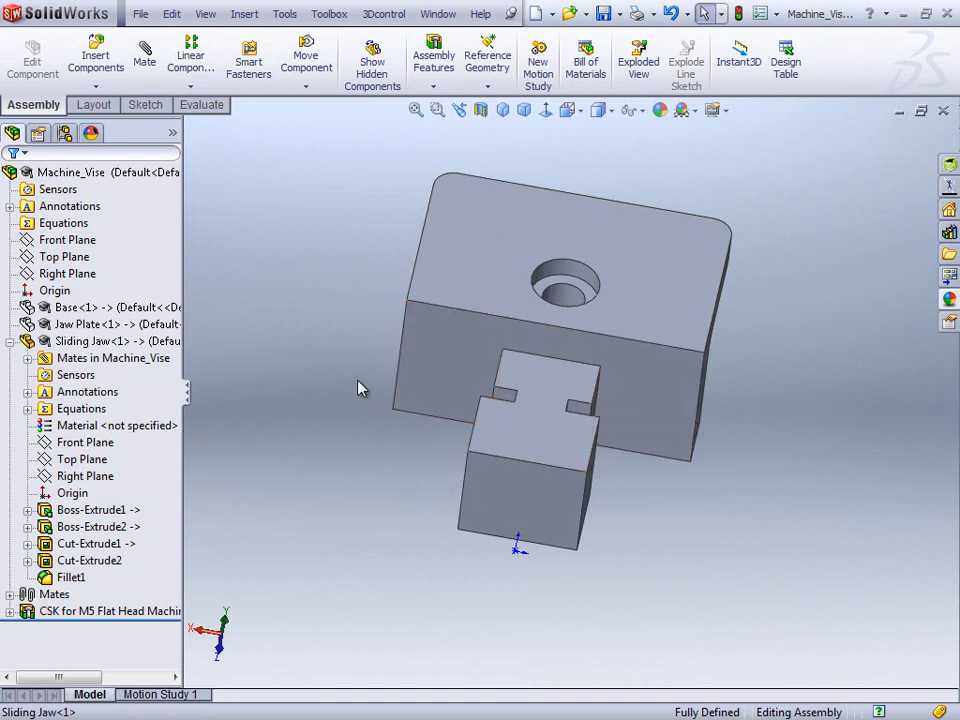
right_click(112, 345)
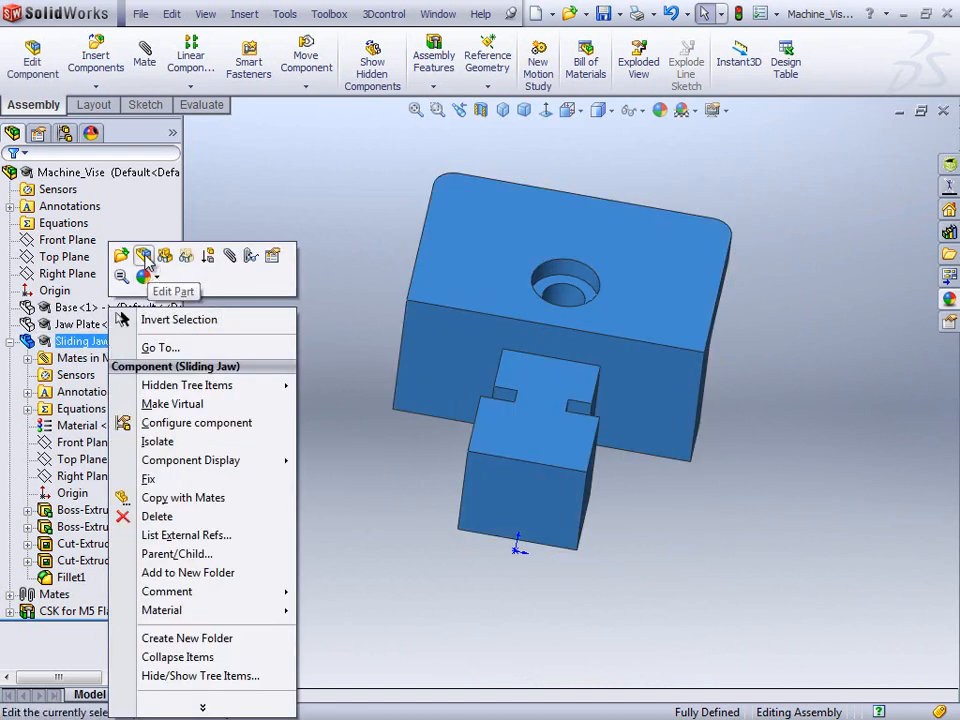
click(336, 283)
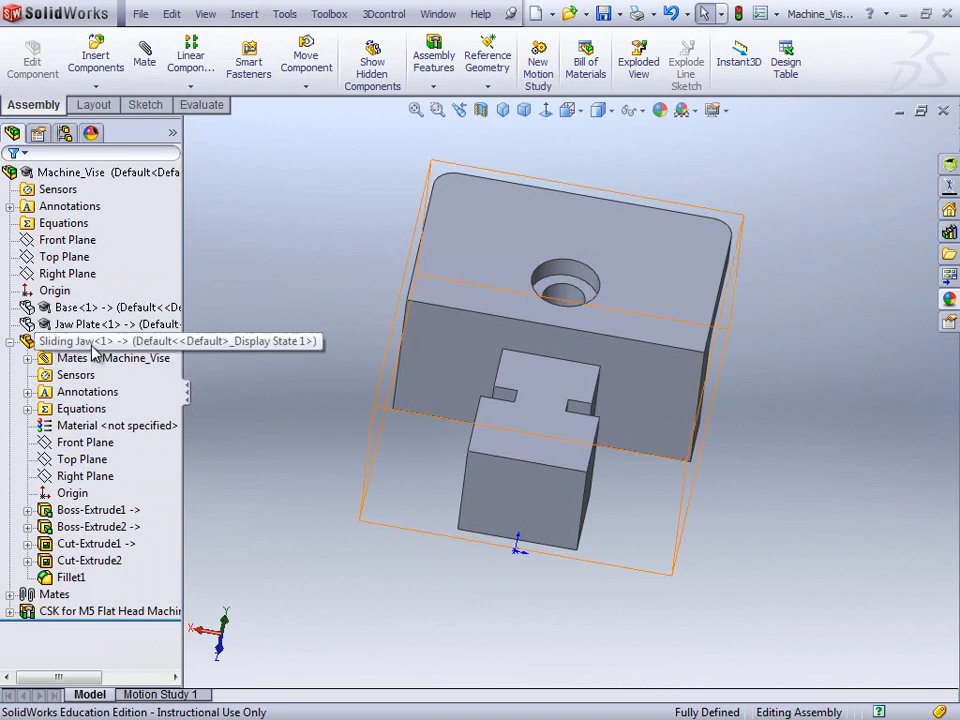
click(82, 545)
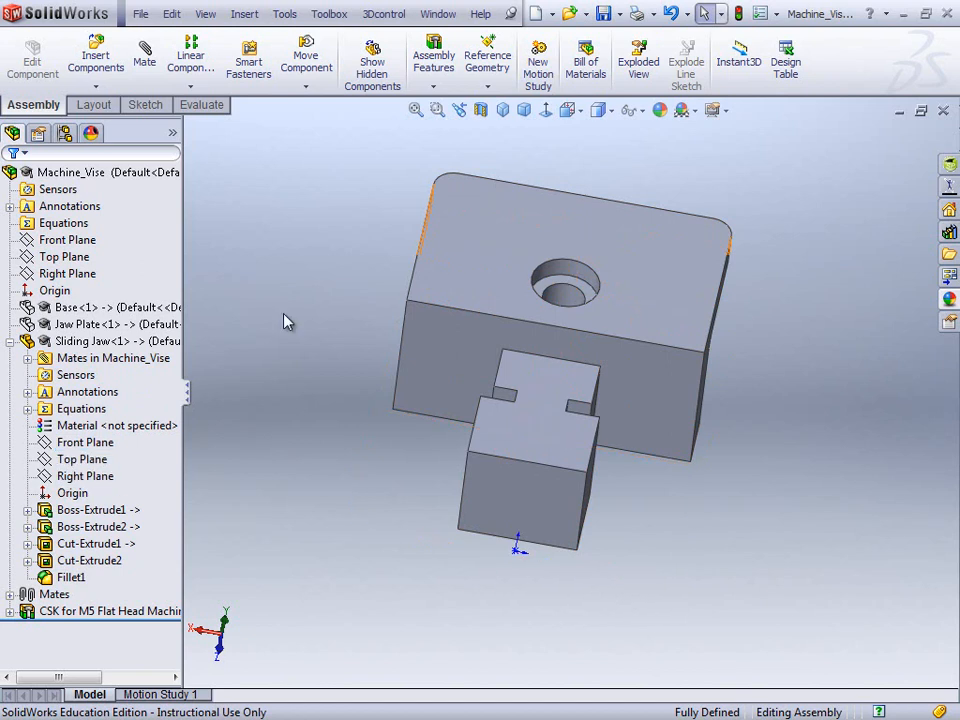
click(553, 410)
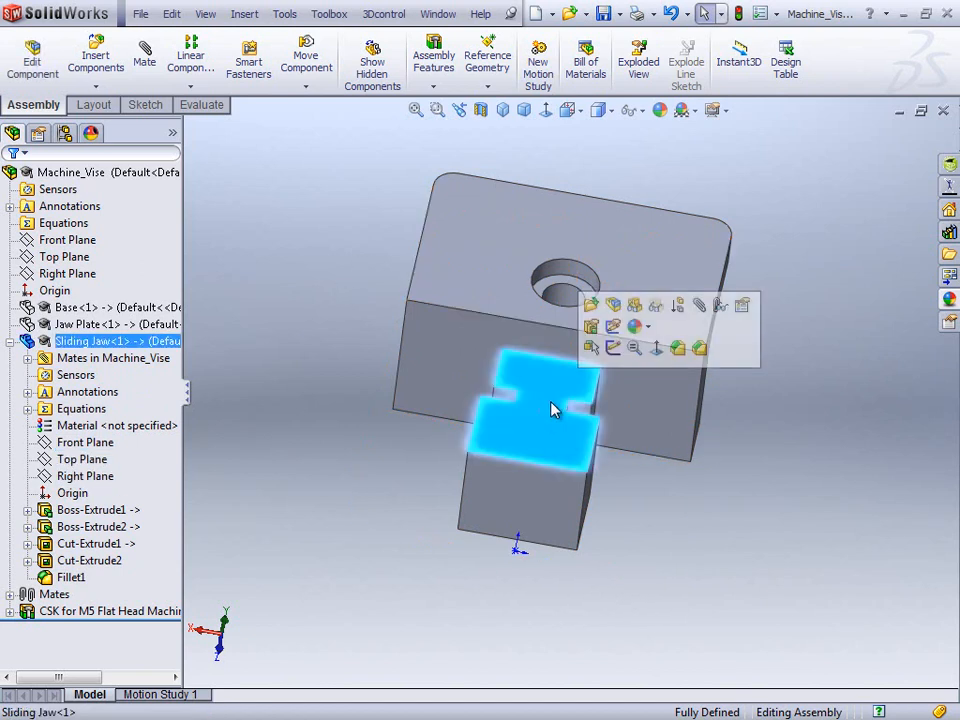
click(607, 349)
click(88, 630)
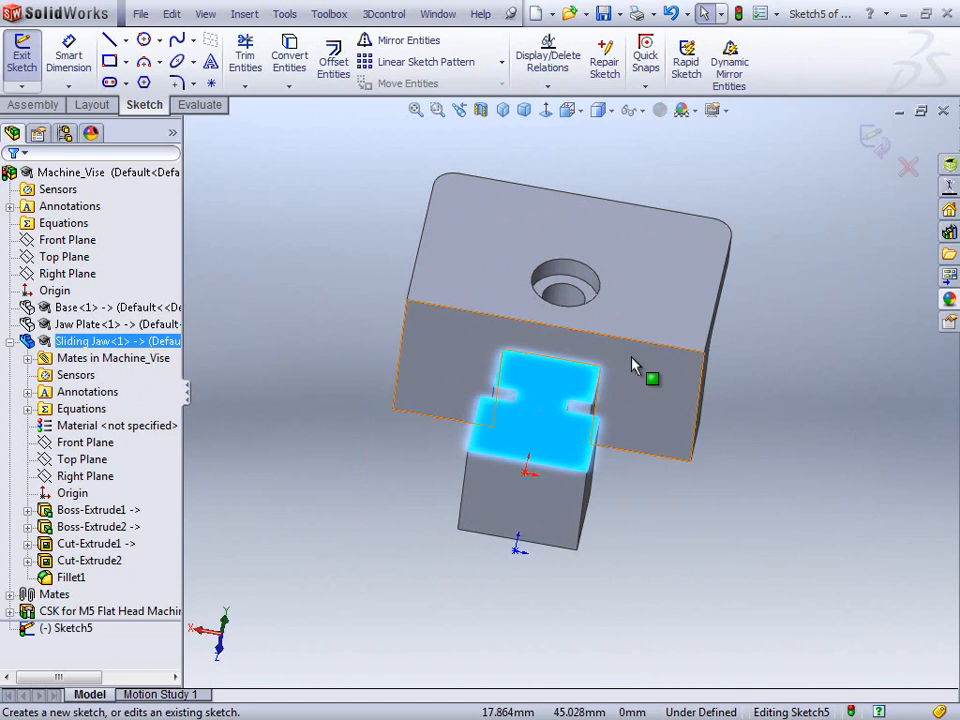
click(908, 170)
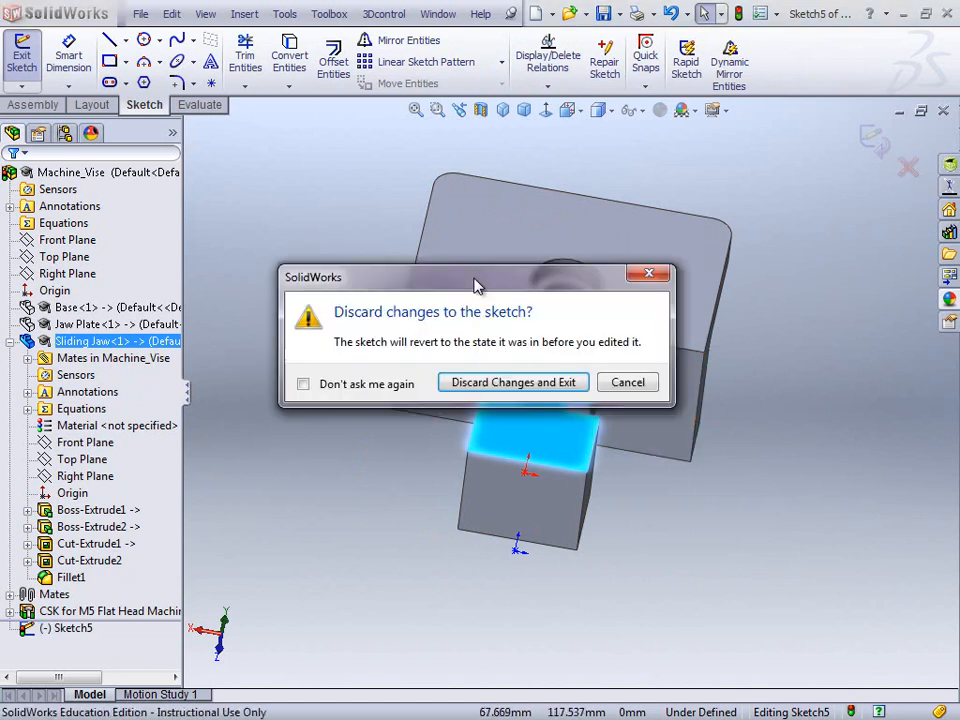
click(511, 383)
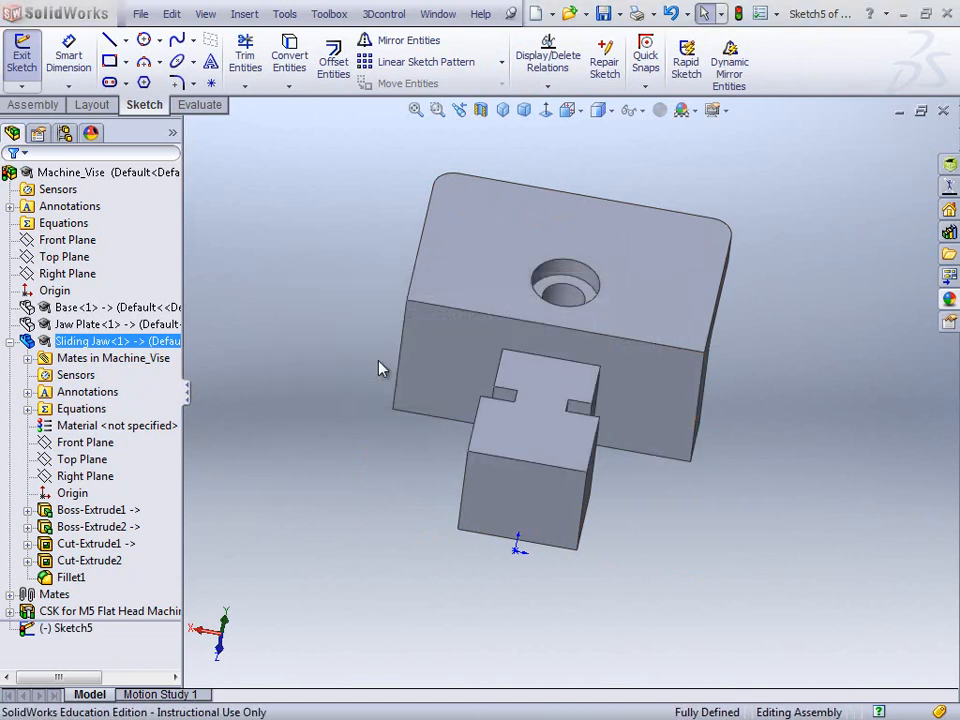
Open the Sliding Jaw part for editing in the context of the assembly.
right_click(112, 341)
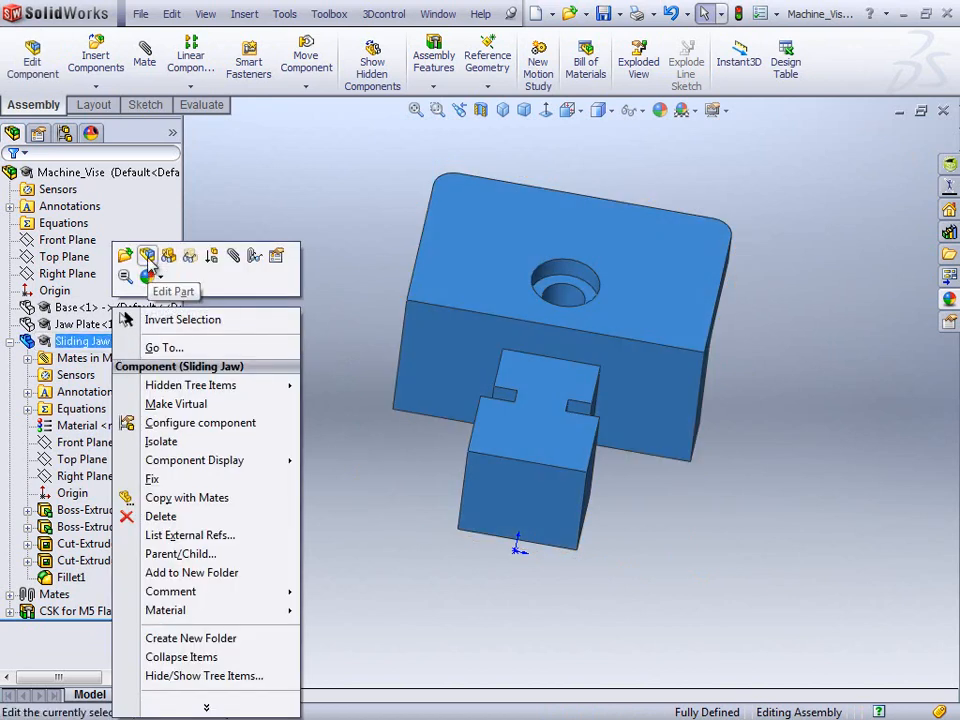
click(147, 257)
click(95, 527)
click(90, 428)
click(226, 412)
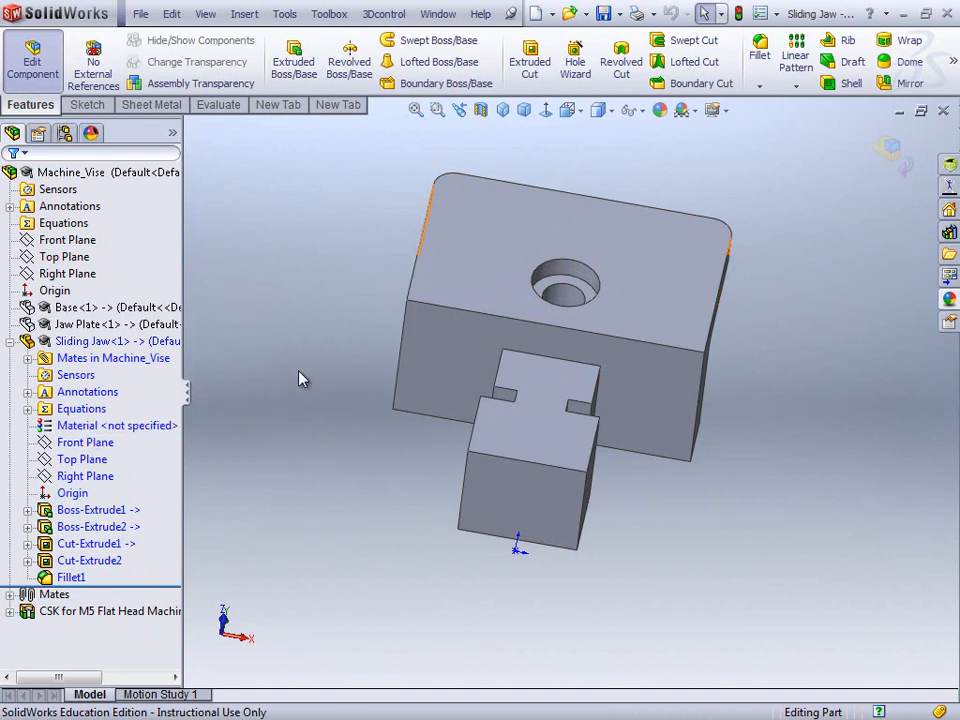
Start a sketch on the front face of the notched block and convert the face's outline into sketch entities.
click(544, 430)
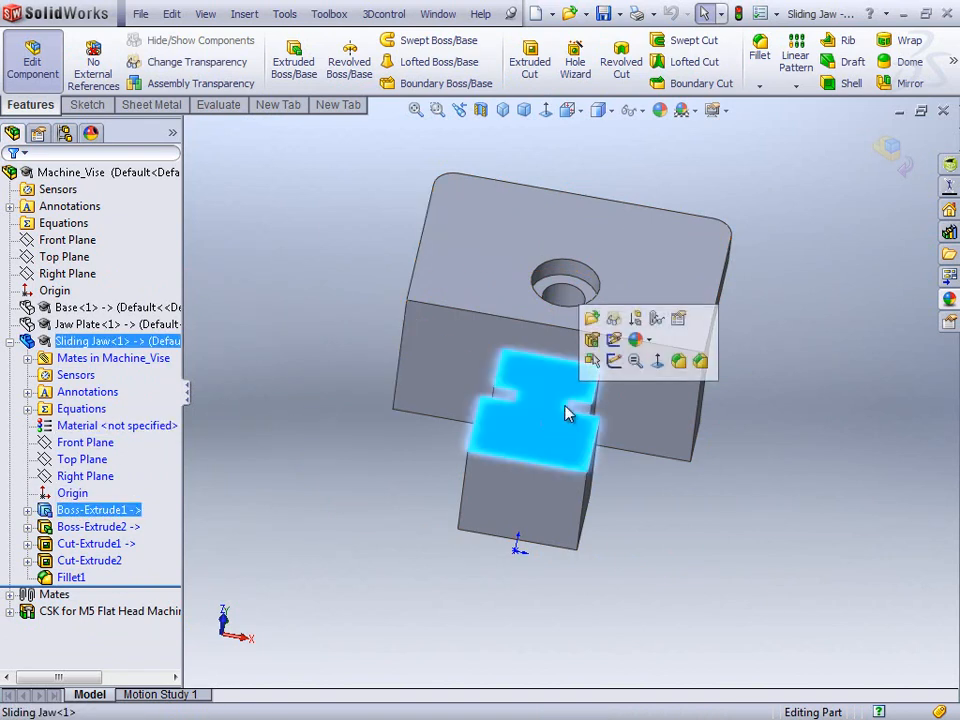
click(614, 362)
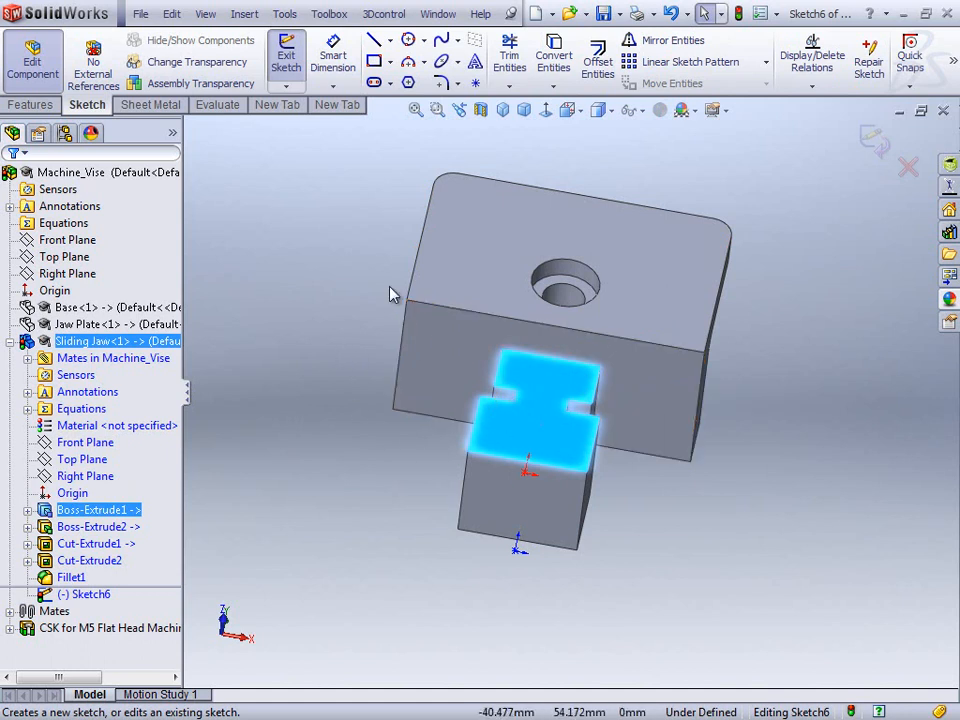
click(553, 55)
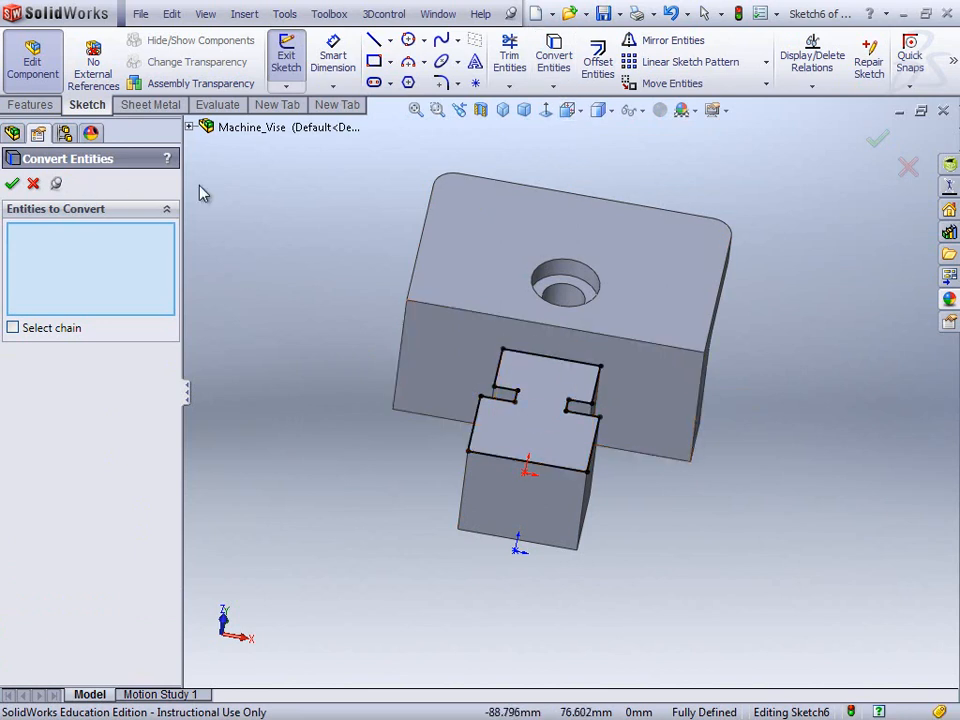
click(12, 185)
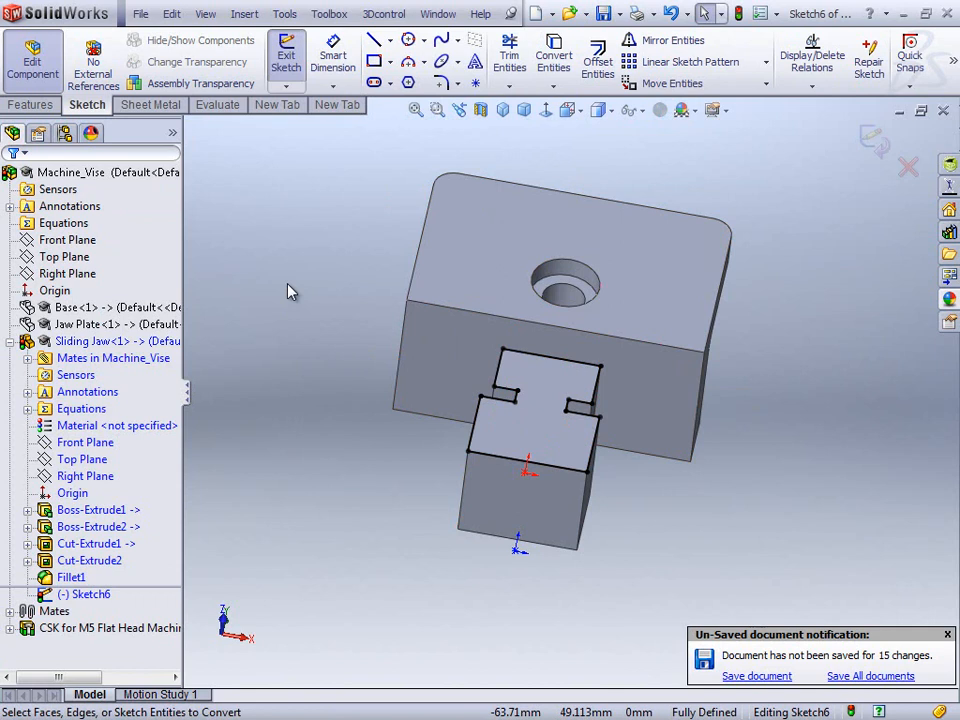
key(ctrl+8)
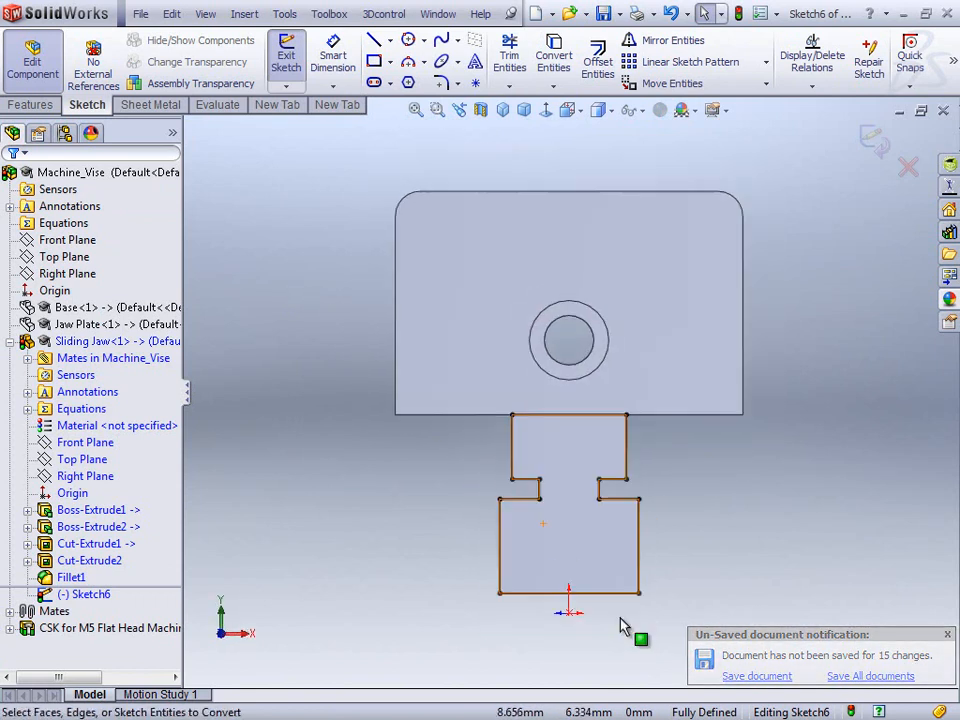
scroll(590, 570, down, 4)
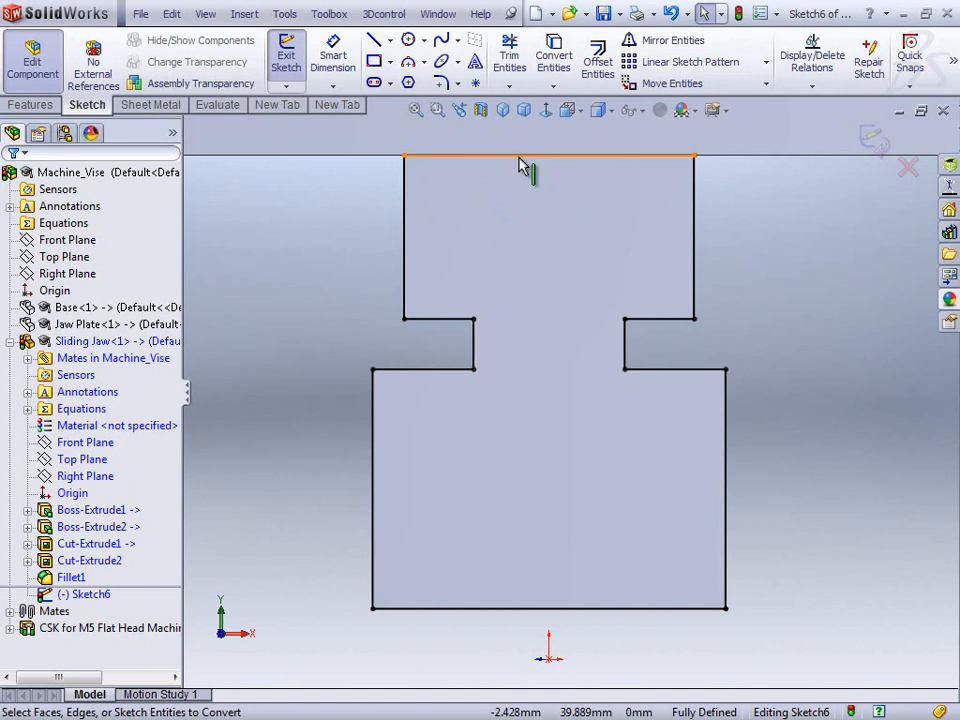
Move the top line of the converted outline down, below the upper edge of the block face.
click(405, 249)
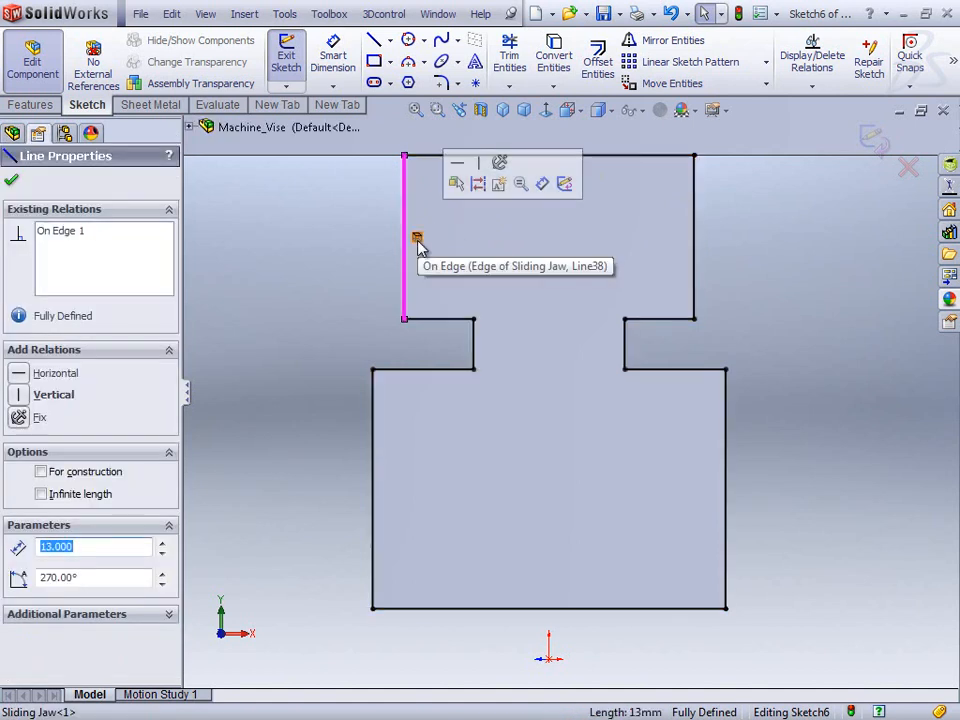
click(476, 353)
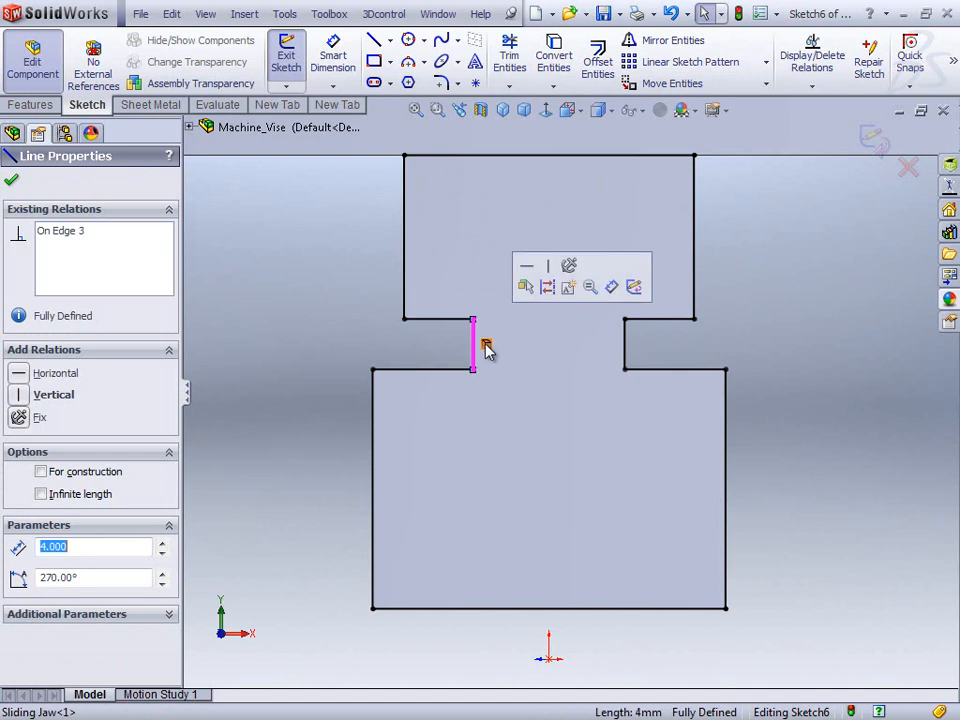
click(535, 157)
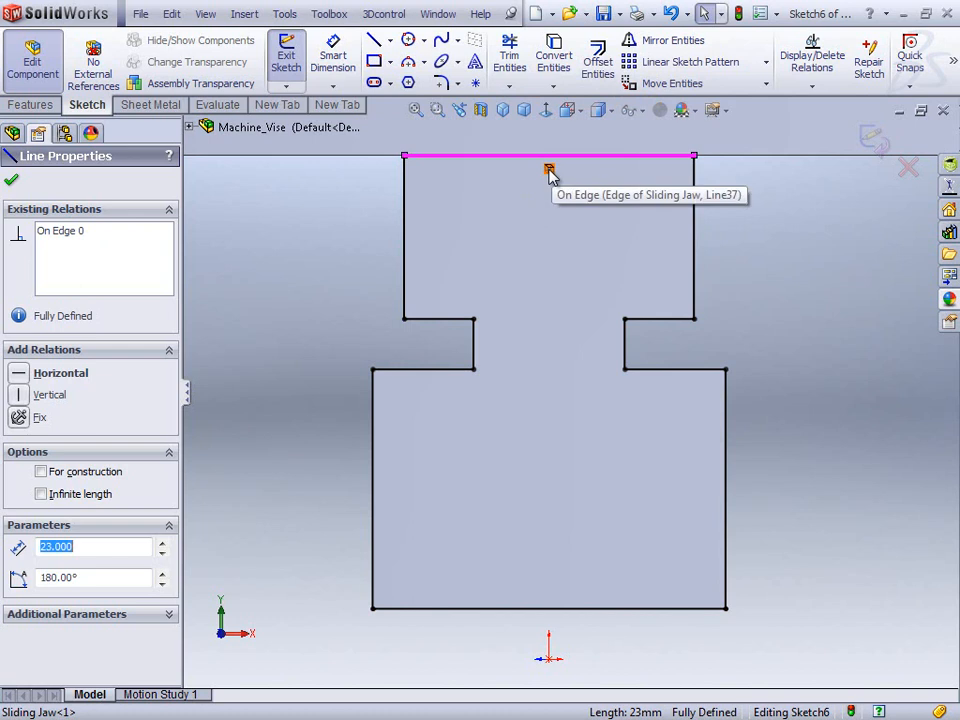
key(Escape)
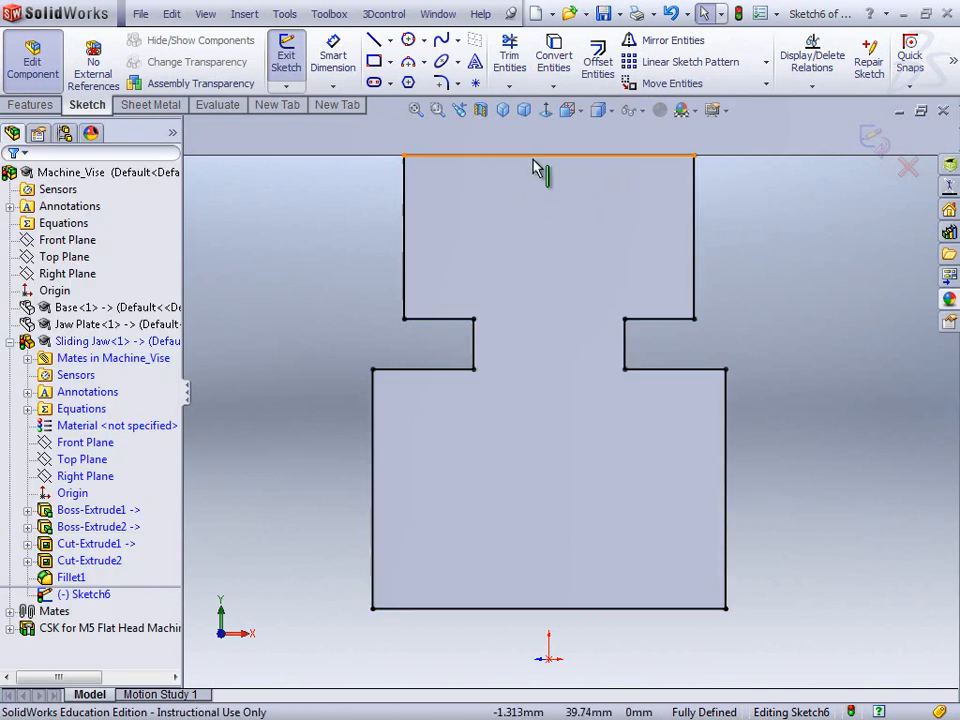
drag(535, 165, 537, 202)
click(522, 244)
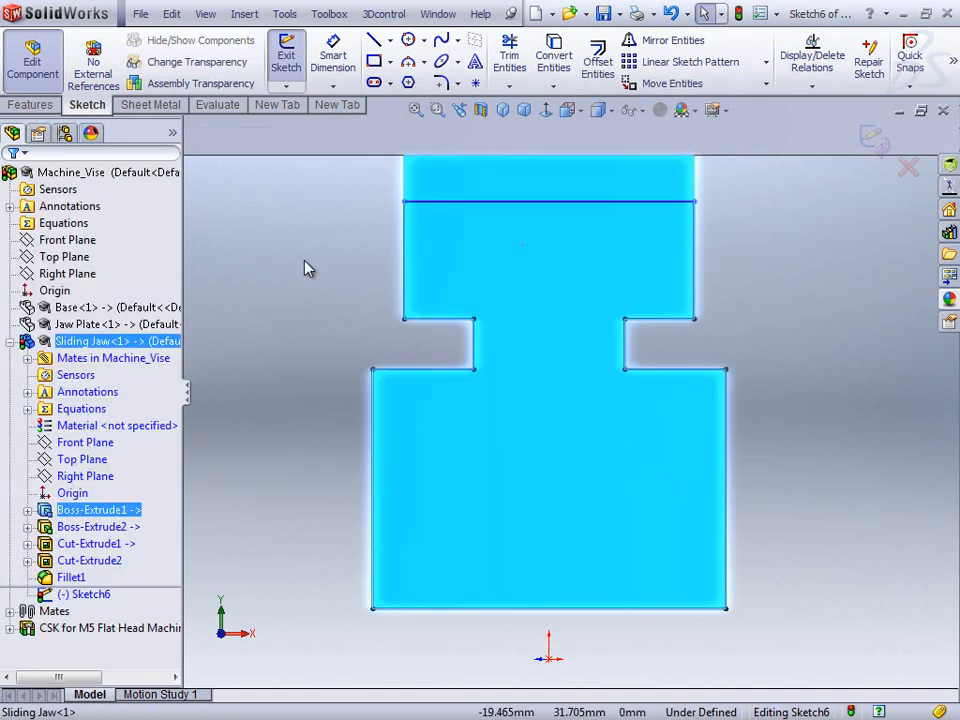
click(289, 262)
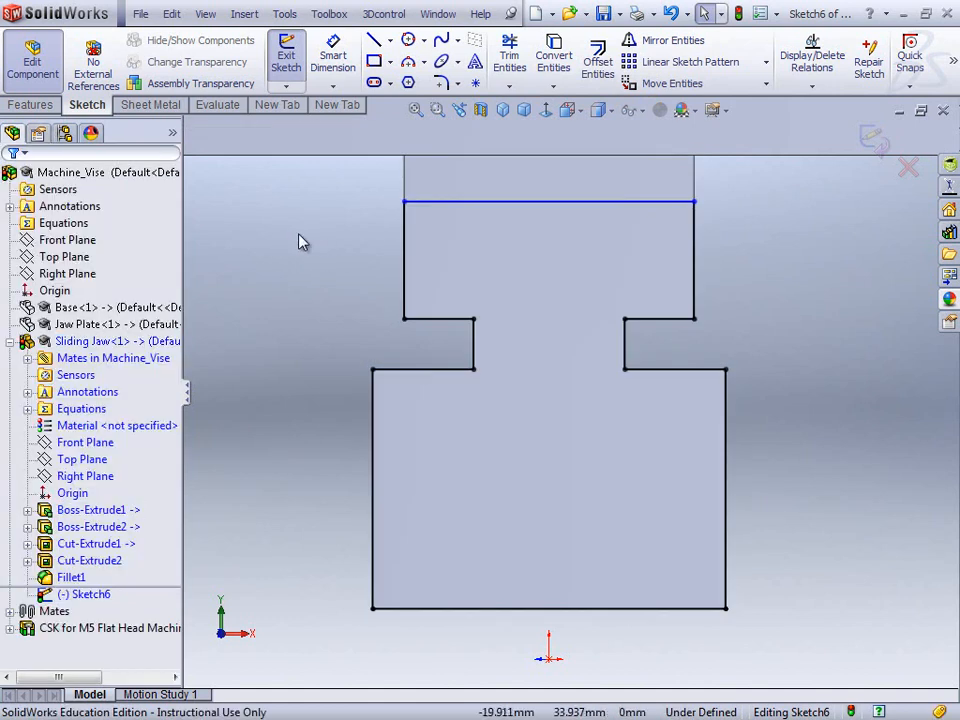
Dimension the outline's top line 4 mm below the bottom edge of the upper jaw body.
right_drag(316, 318, 315, 225)
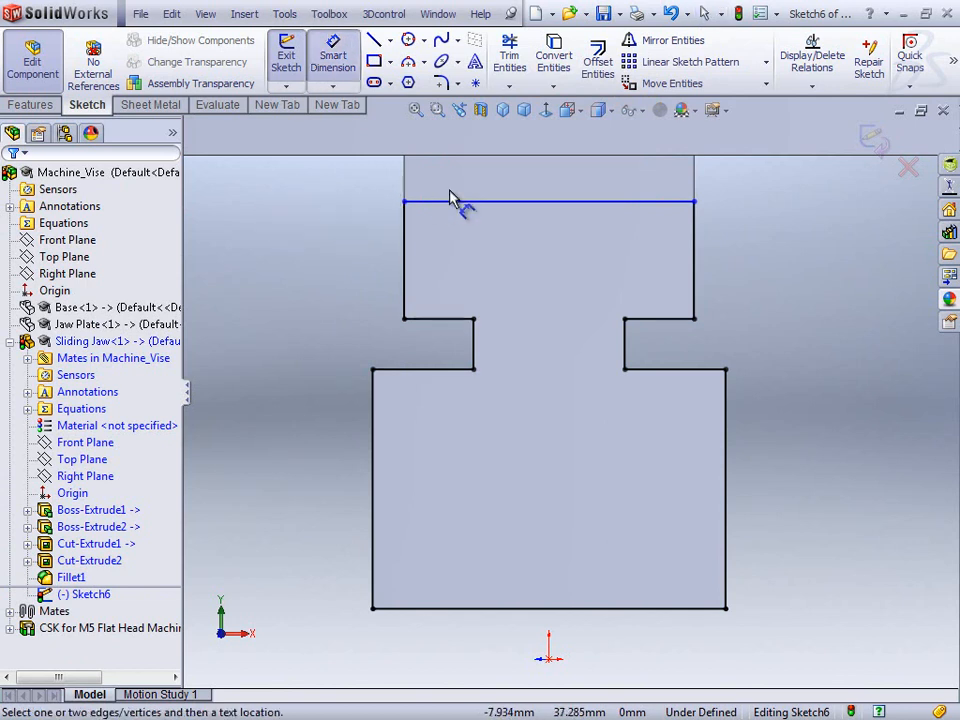
click(446, 203)
click(446, 157)
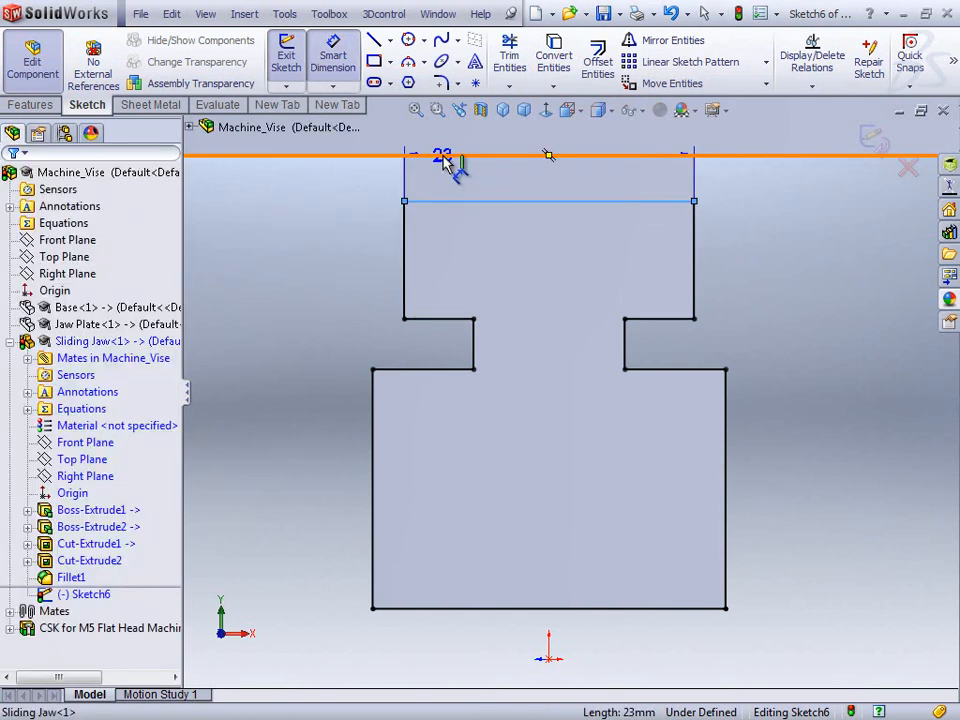
click(320, 262)
text(4)
click(236, 299)
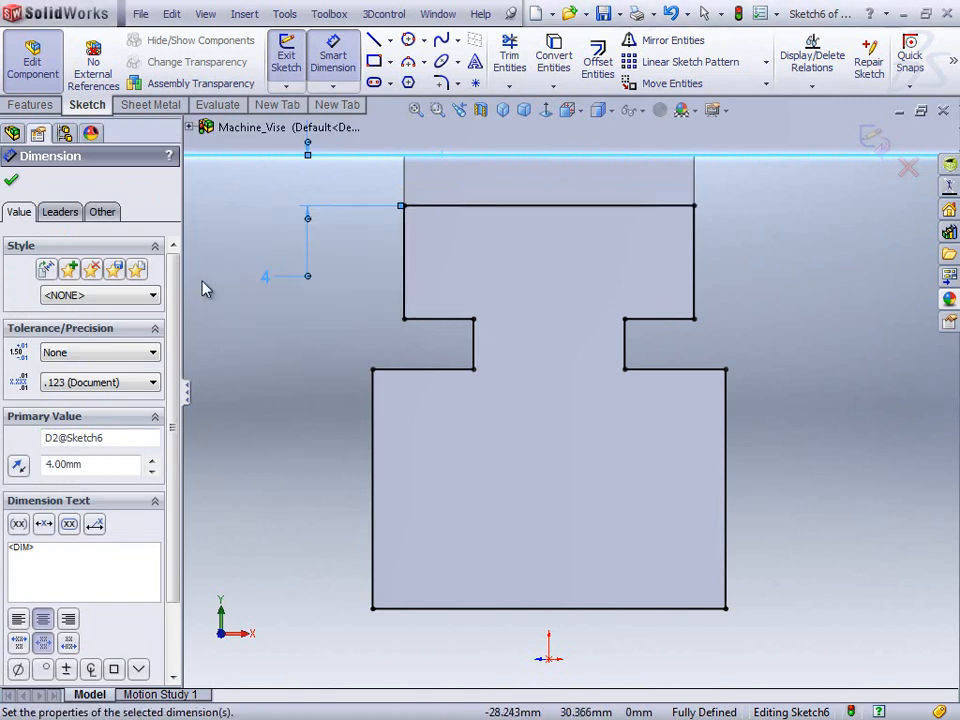
click(13, 180)
key(Escape)
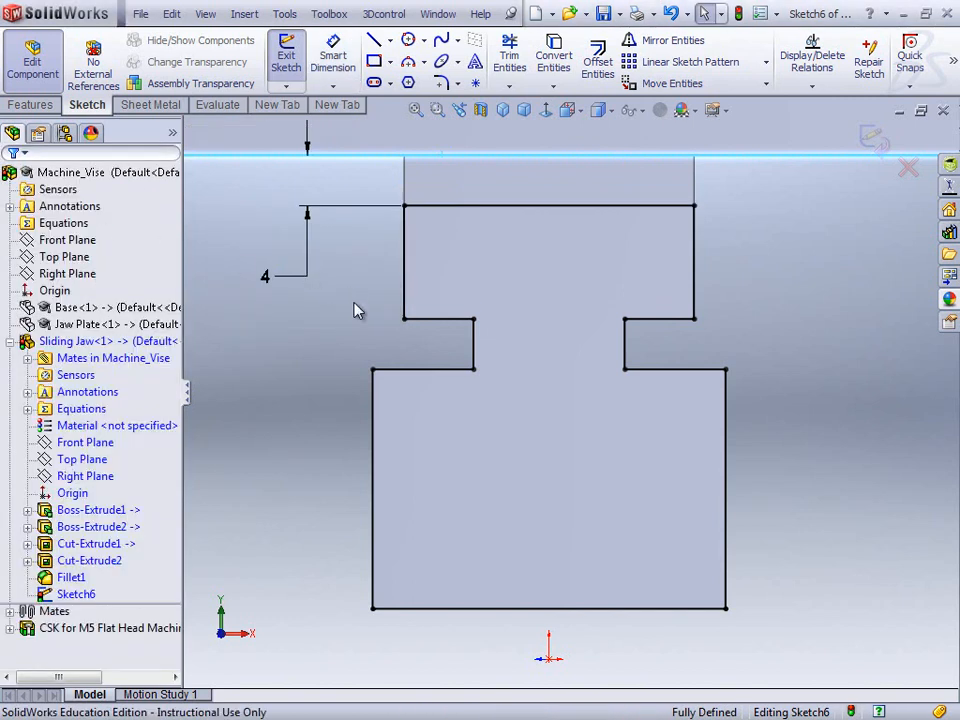
Close the sketch and extrude it as a boss up to the front face of the upper jaw body, merging the result.
mouse_move(350, 313)
middle_down()
mouse_move(401, 281)
mouse_move(445, 347)
mouse_move(450, 338)
middle_up()
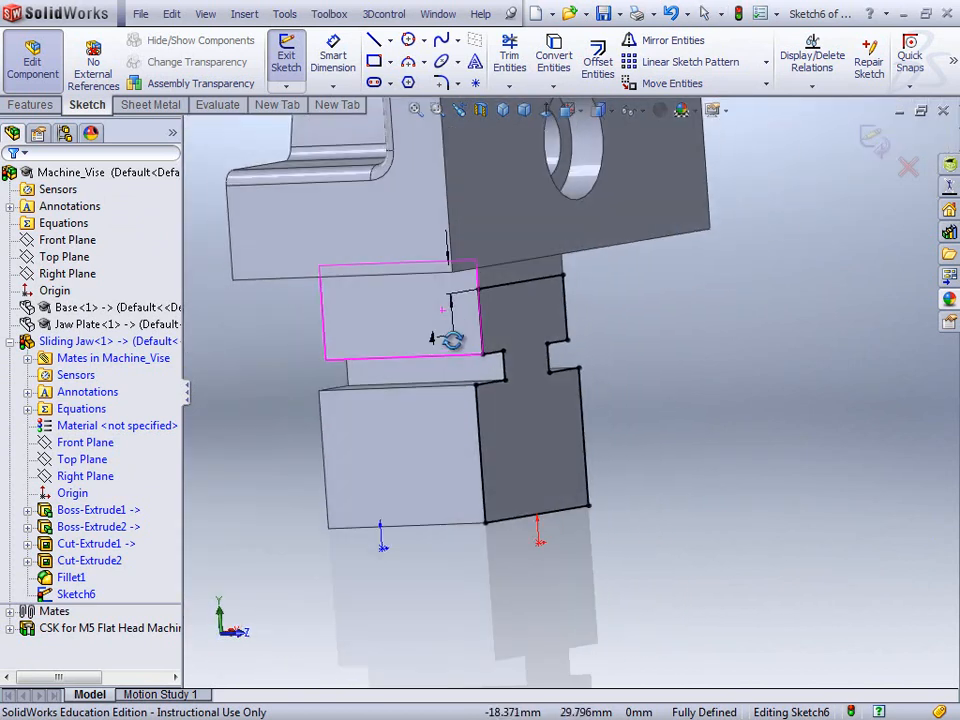
click(872, 141)
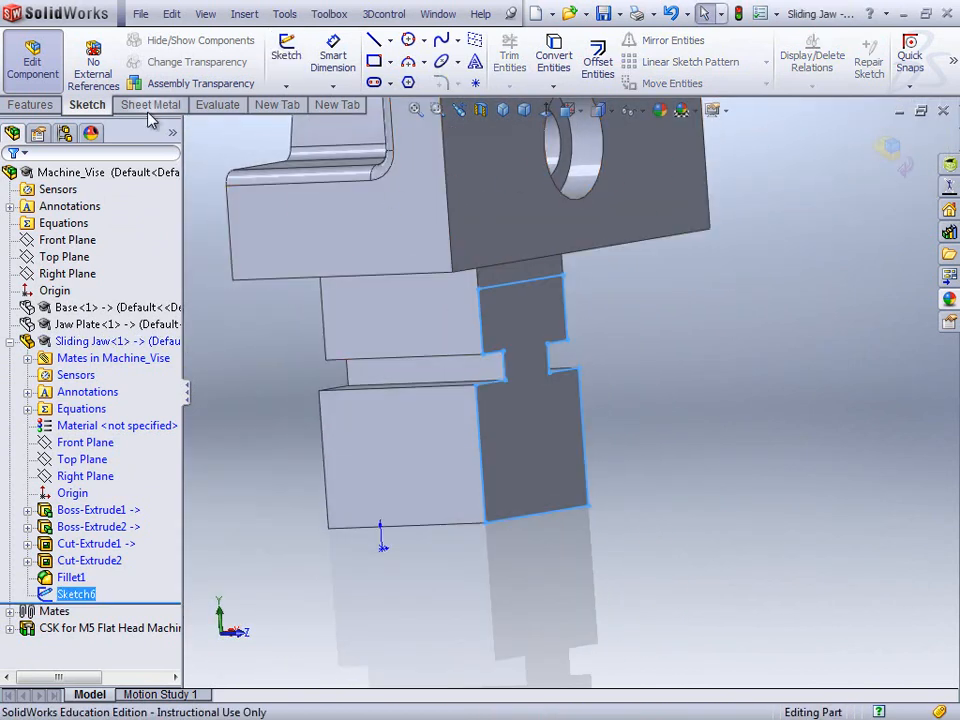
click(43, 106)
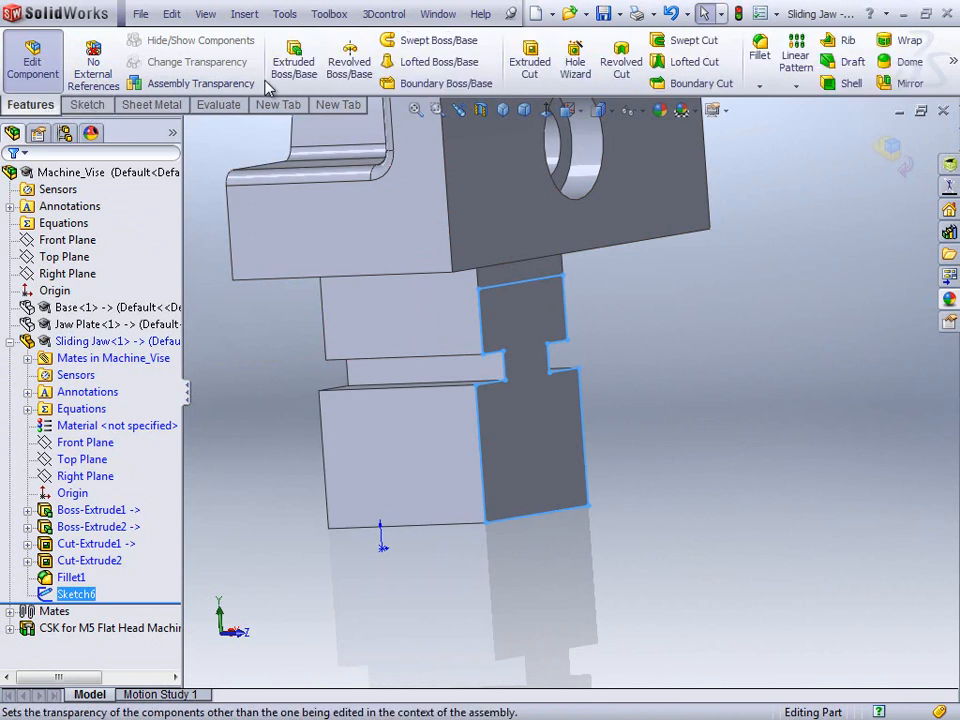
click(288, 75)
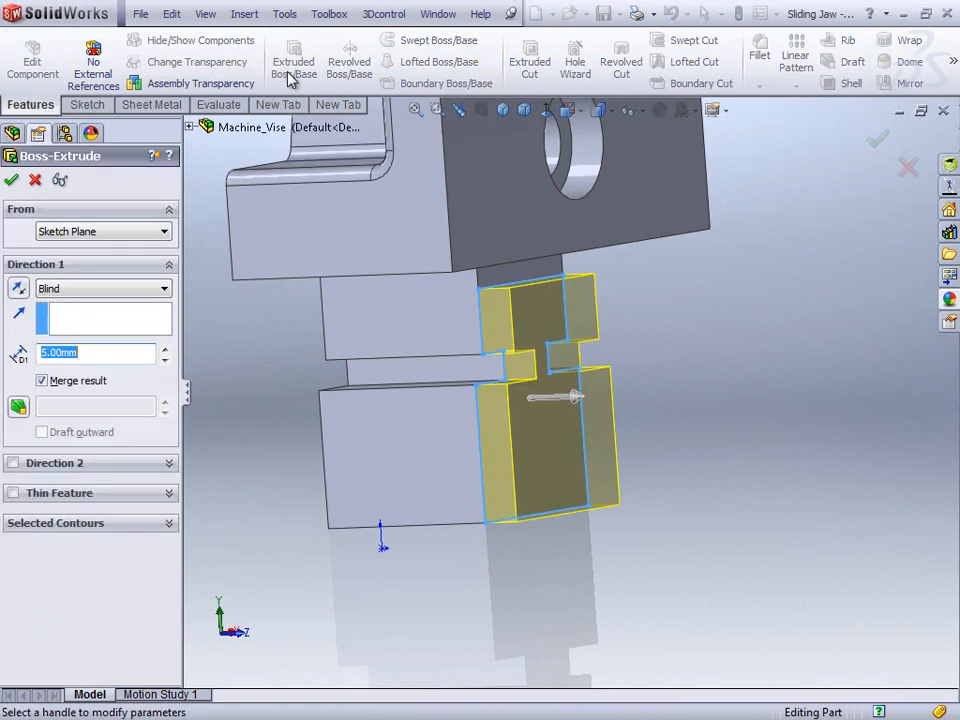
middle_drag(620, 326, 692, 291)
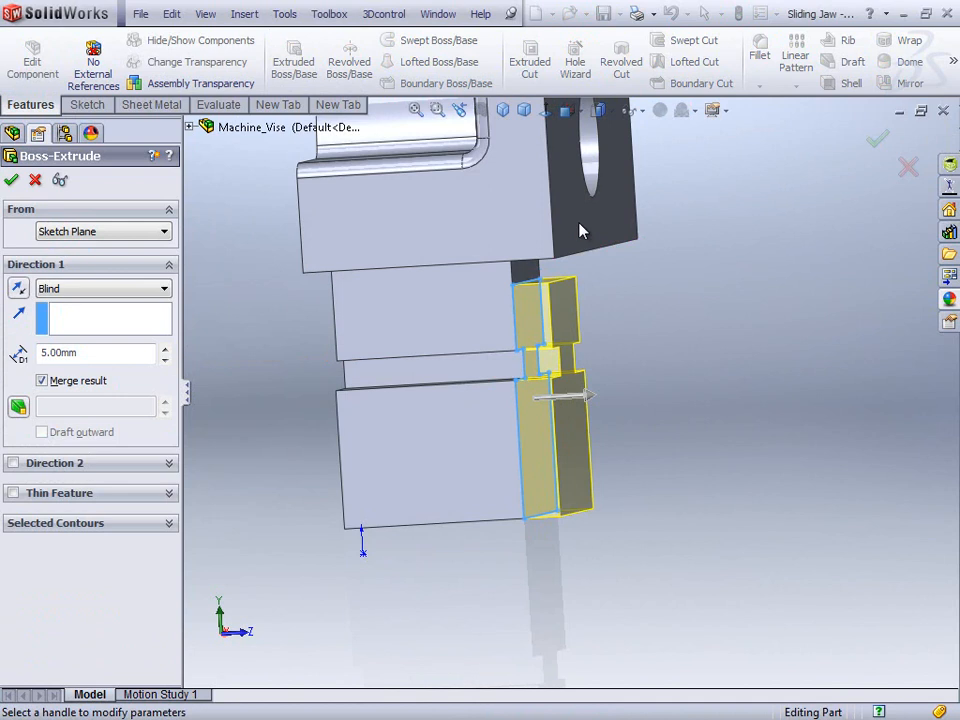
click(157, 290)
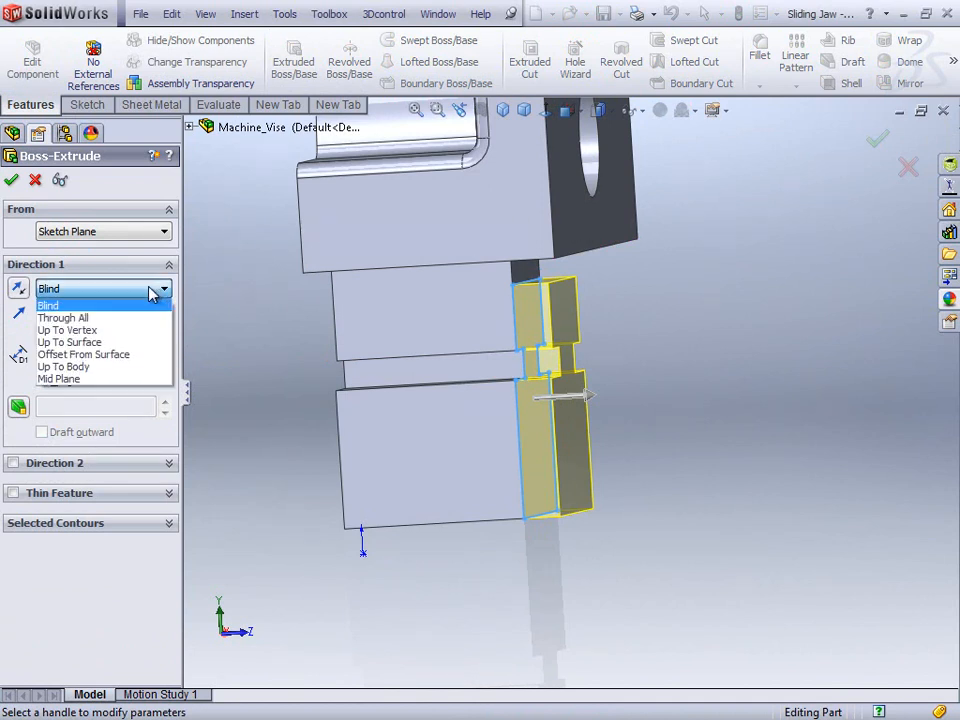
click(88, 343)
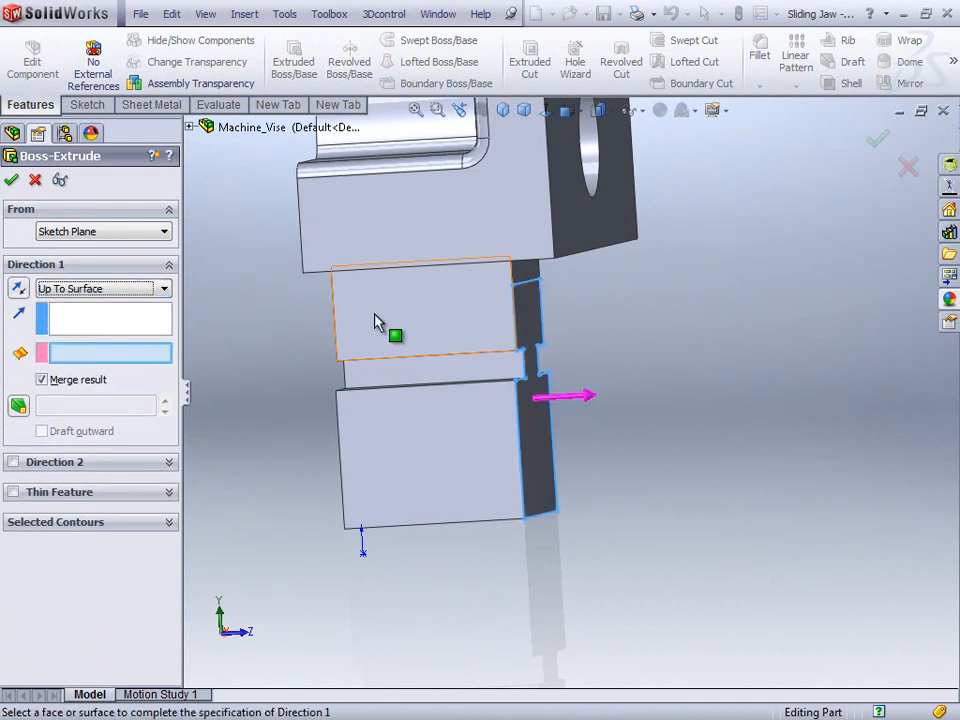
click(581, 237)
middle_drag(673, 313, 710, 298)
scroll(718, 330, up, 2)
scroll(707, 345, down, 5)
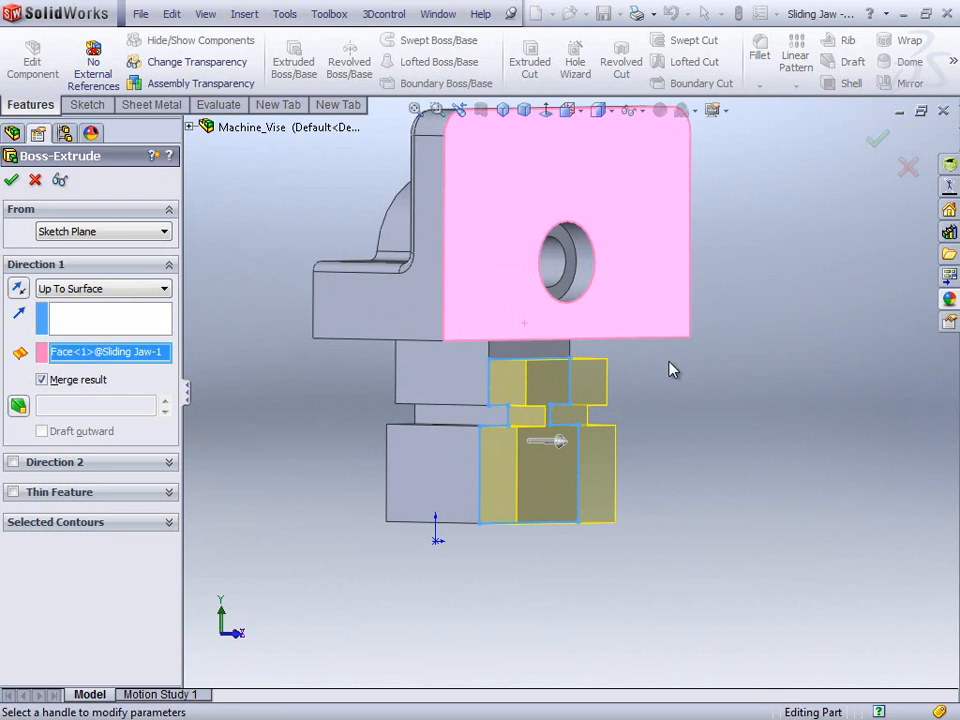
click(12, 181)
Return from editing the Sliding Jaw to the assembly and show the hidden Base and Jaw Plate components.
middle_drag(275, 320, 306, 394)
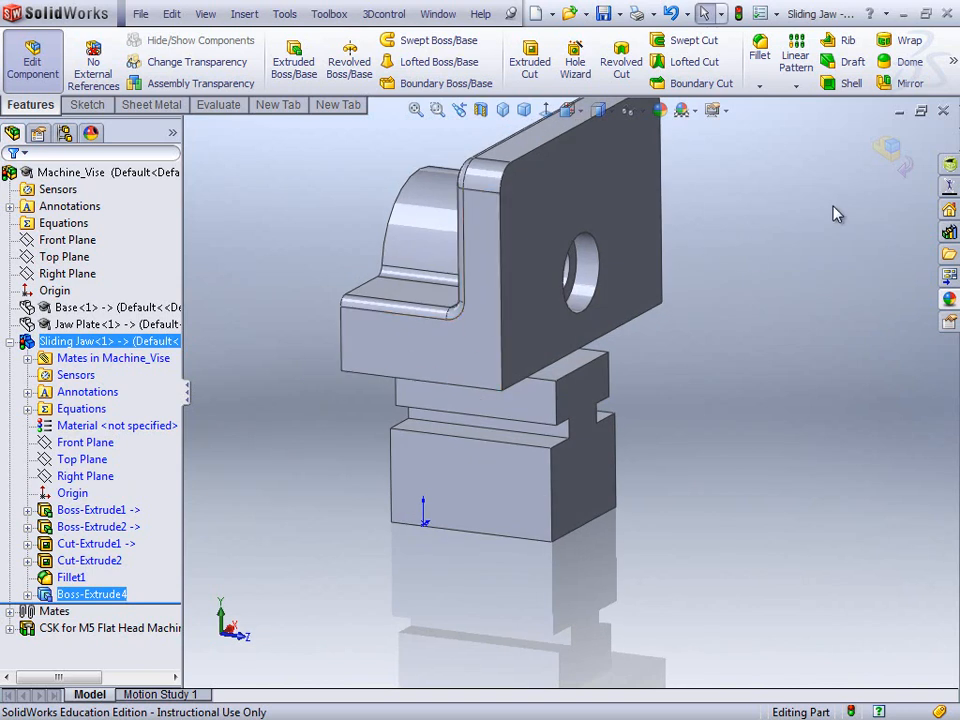
click(893, 150)
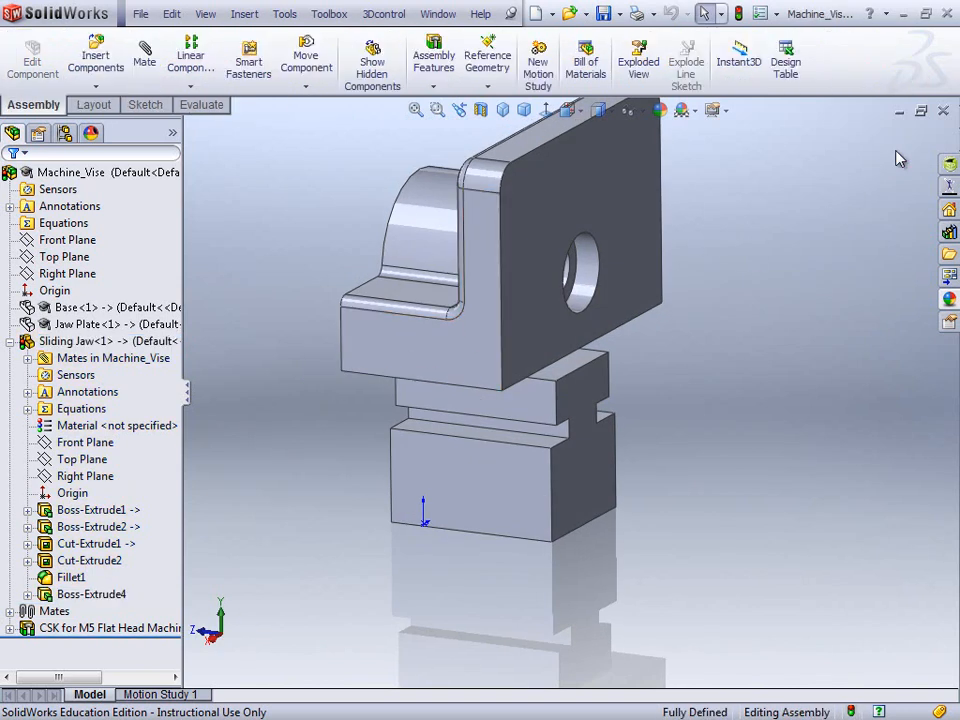
click(10, 342)
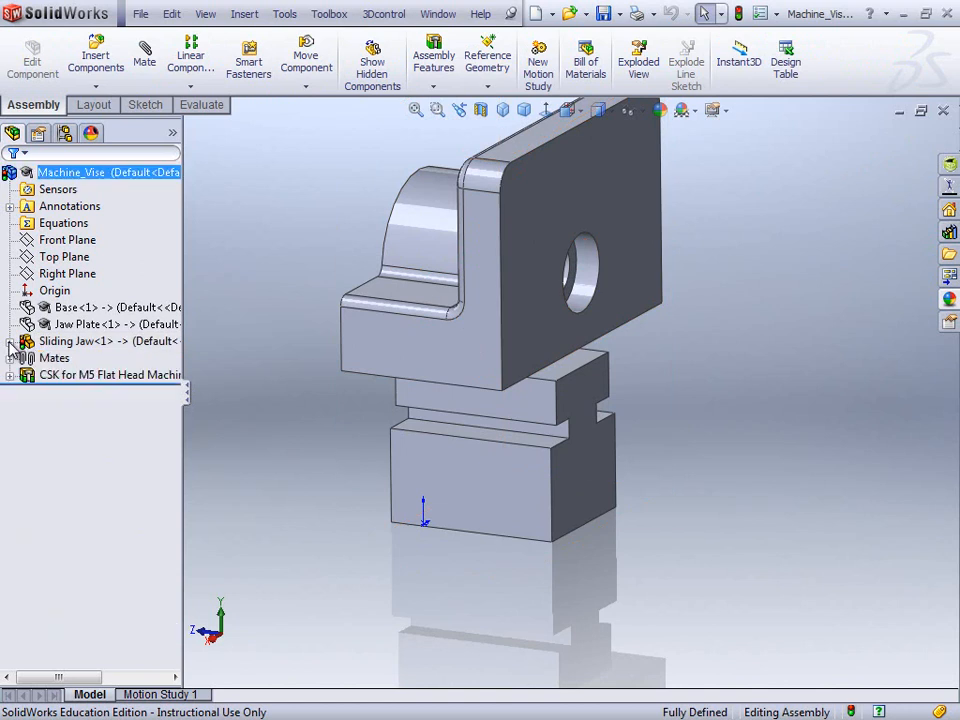
right_click(62, 310)
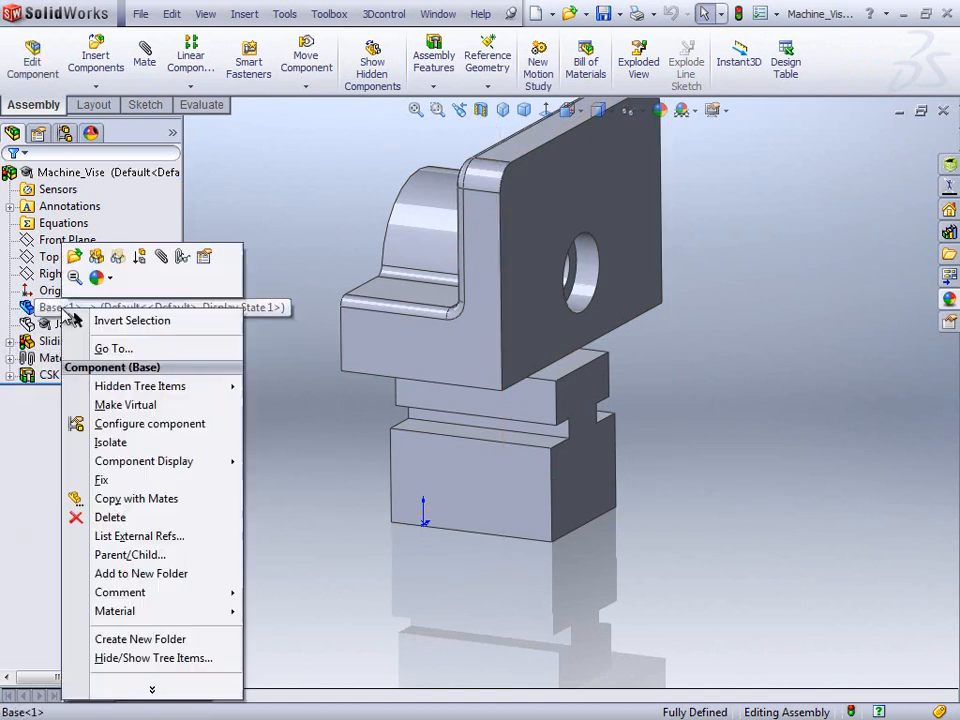
click(97, 262)
right_click(62, 325)
key(Escape)
click(244, 234)
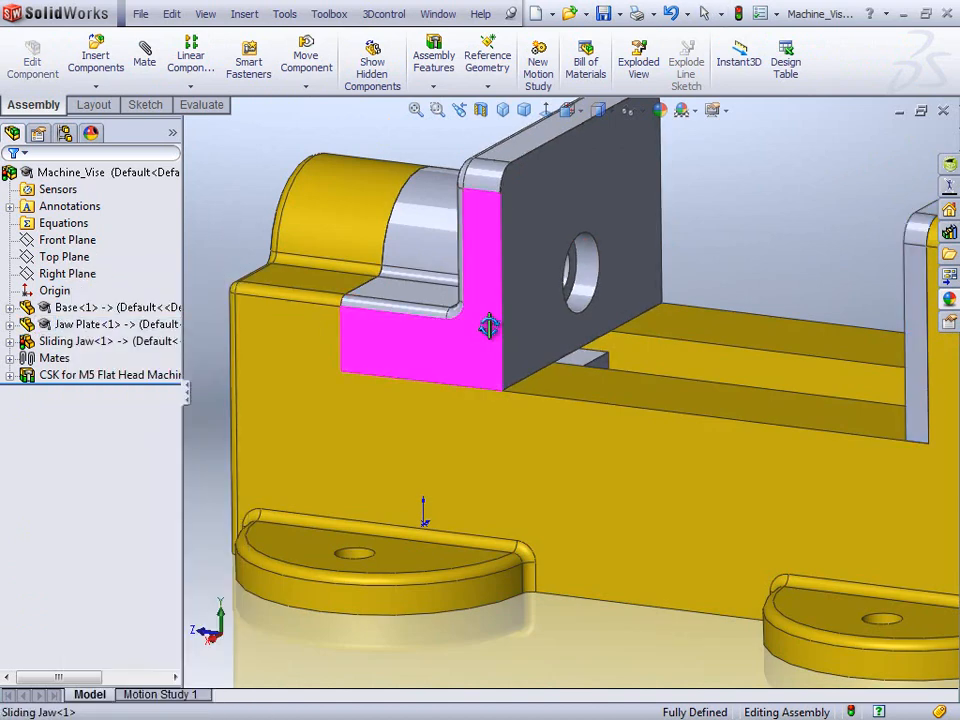
Copy the Jaw Plate of the fixed jaw into the free space above the vise base.
key(ctrl+7)
middle_drag(579, 339, 579, 367)
middle_drag(600, 313, 635, 322)
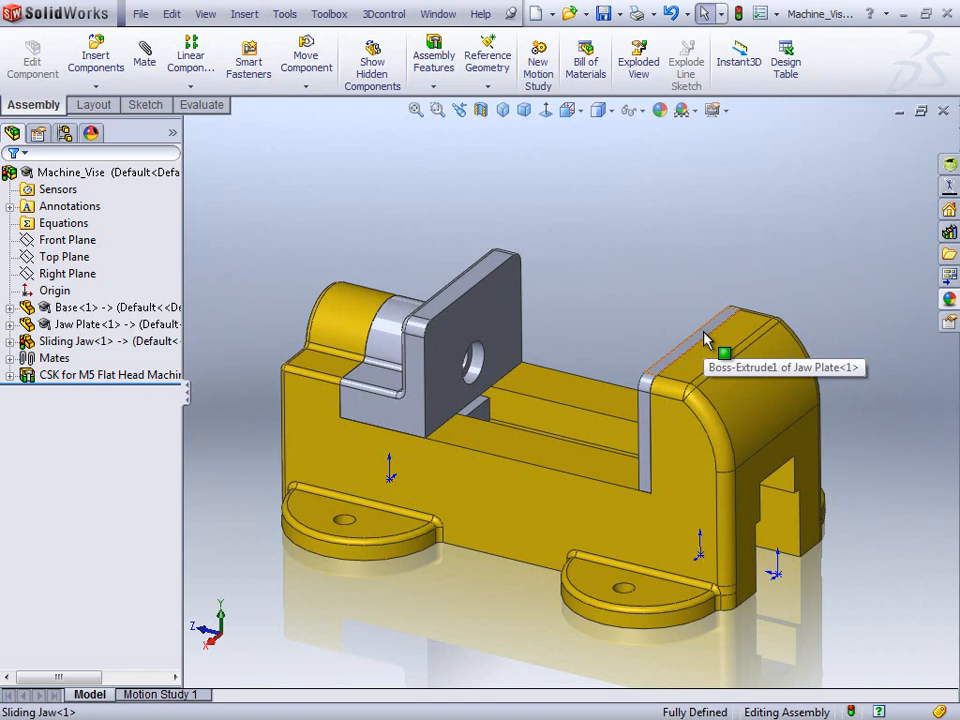
ctrl+drag(704, 333, 624, 245)
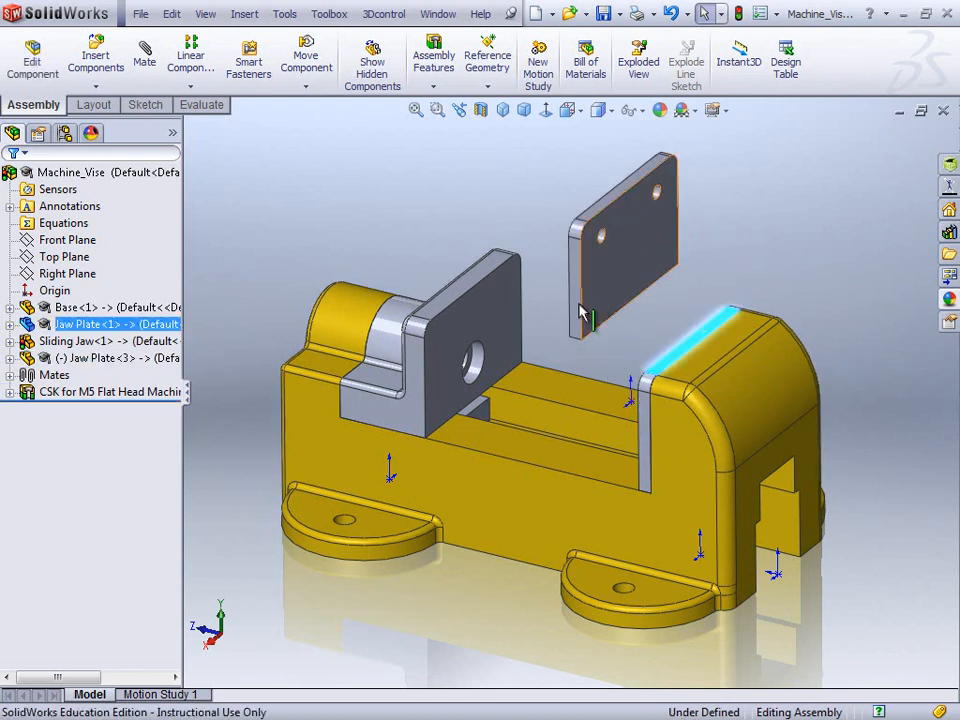
click(480, 206)
Mate the copied Jaw Plate's back face coincident with the Sliding Jaw's front face, with the mate alignment flipped.
middle_drag(404, 173, 527, 233)
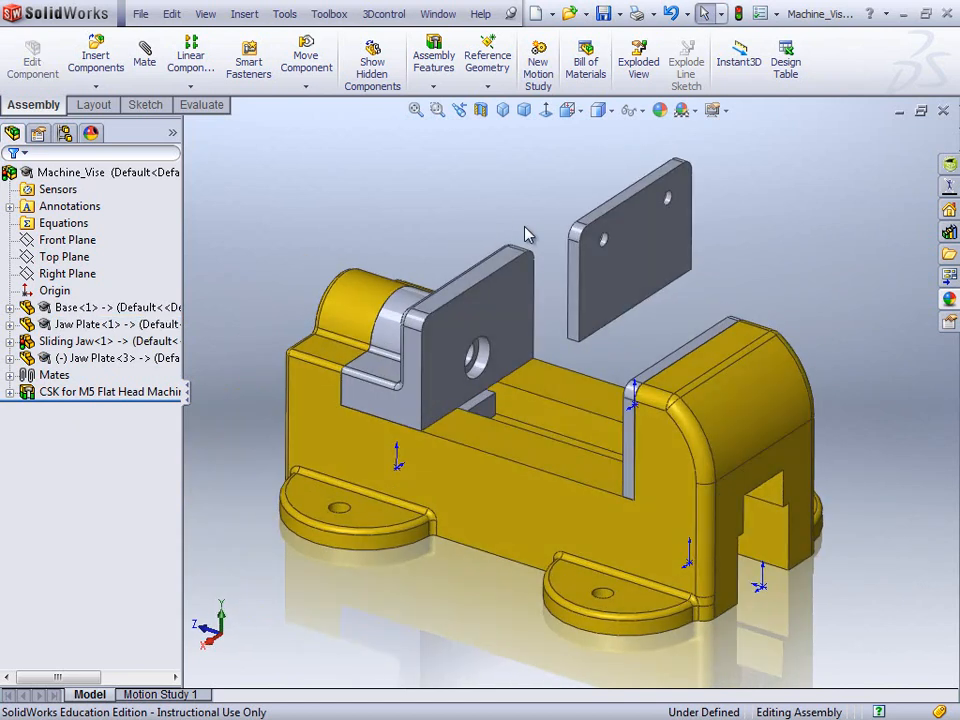
click(145, 52)
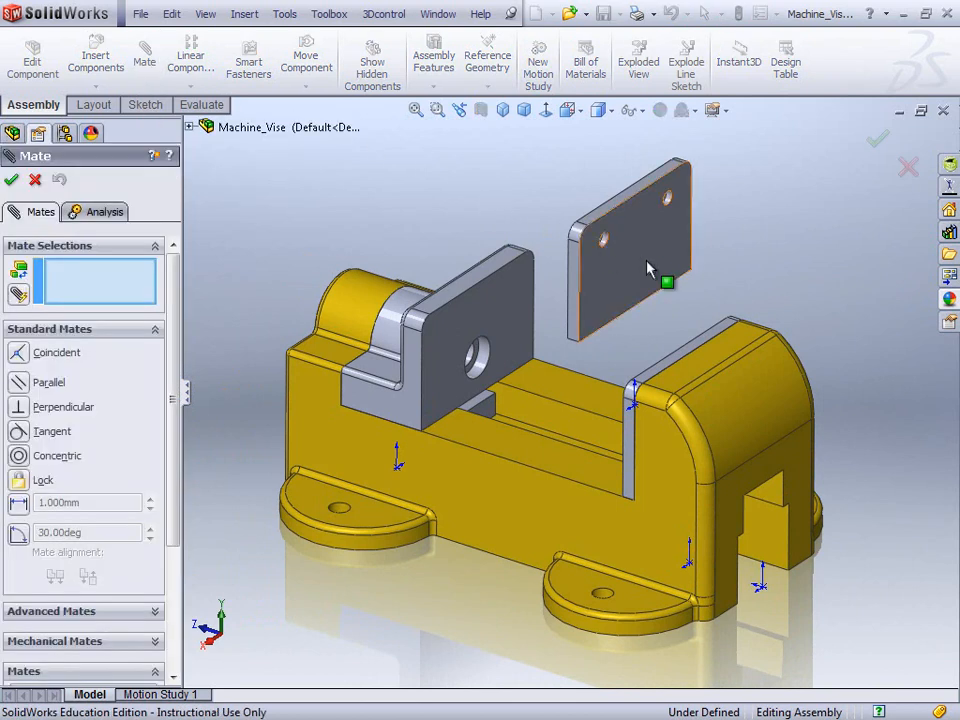
click(641, 262)
click(510, 316)
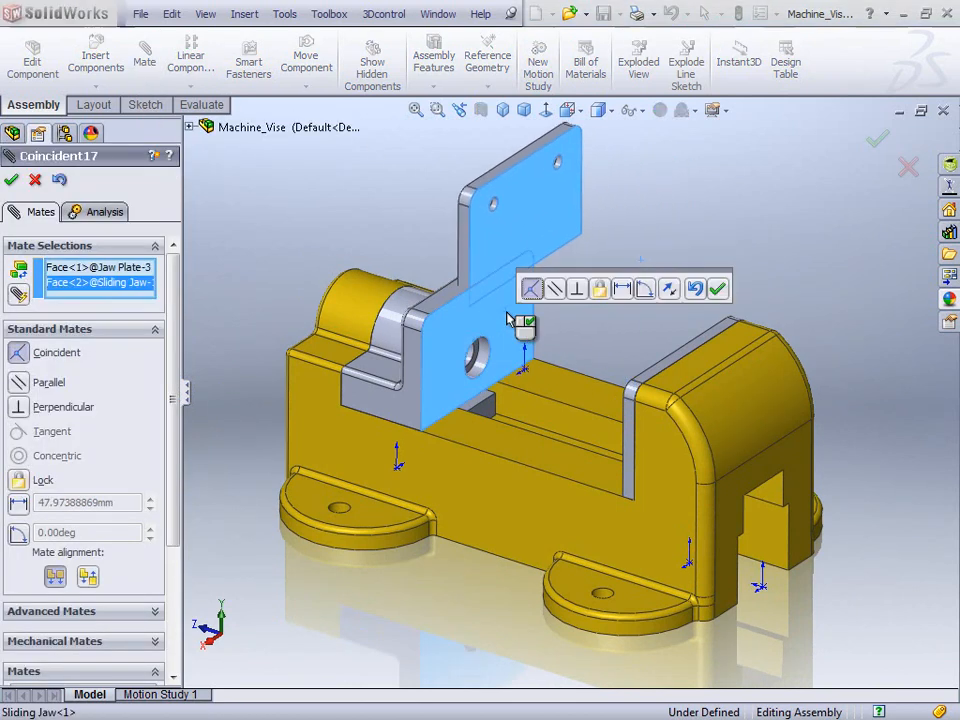
click(669, 289)
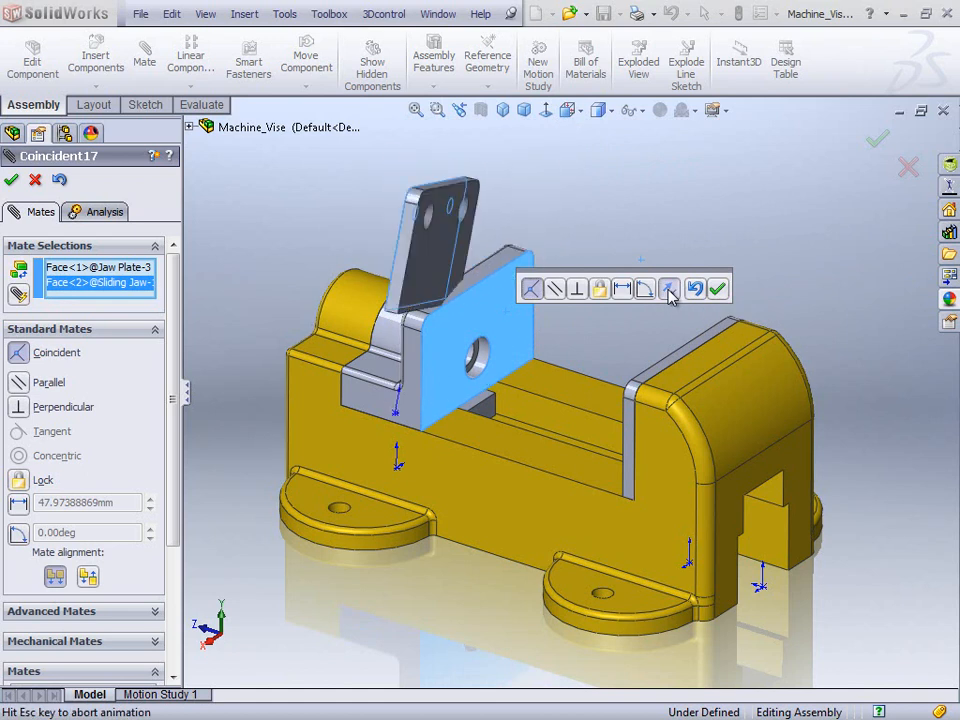
click(720, 289)
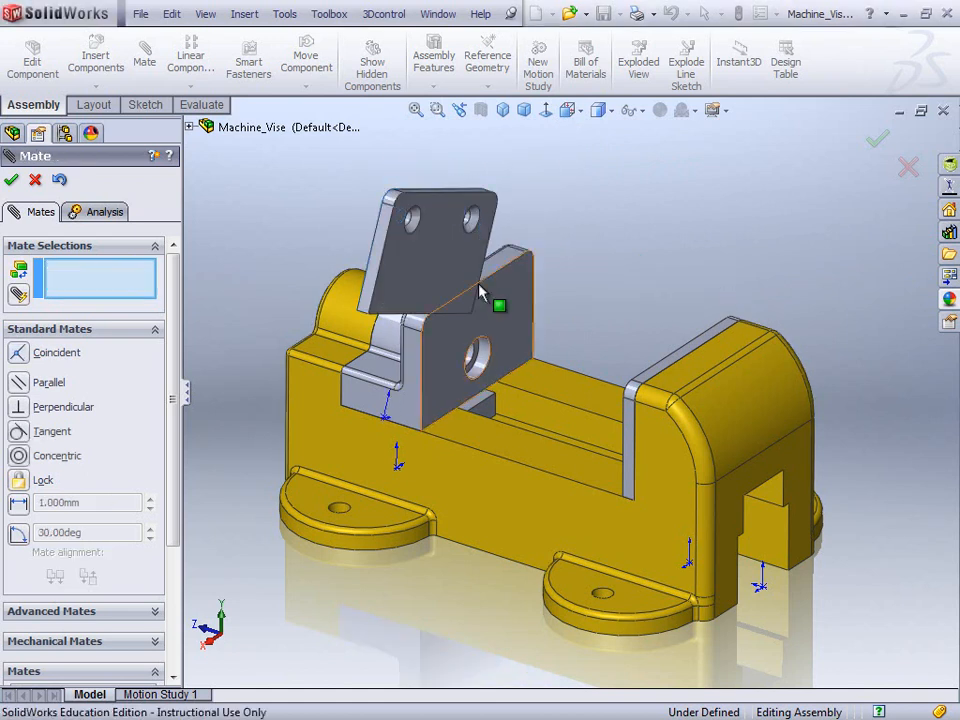
Add a coincident mate between the copied Jaw Plate's side face and the matching side face of the Sliding Jaw.
click(378, 268)
click(417, 386)
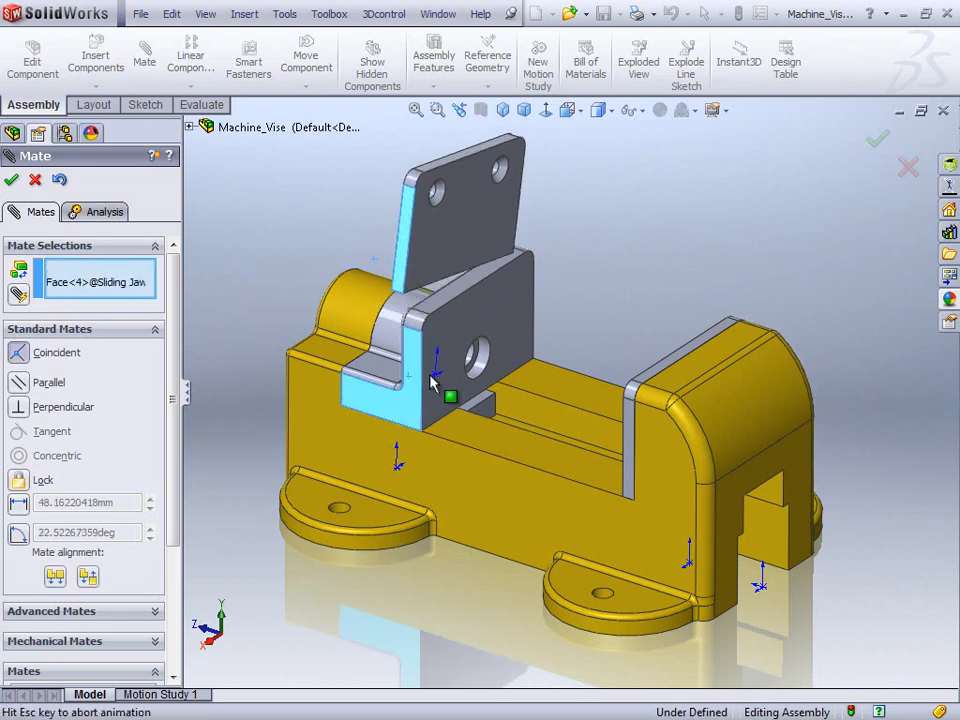
click(700, 325)
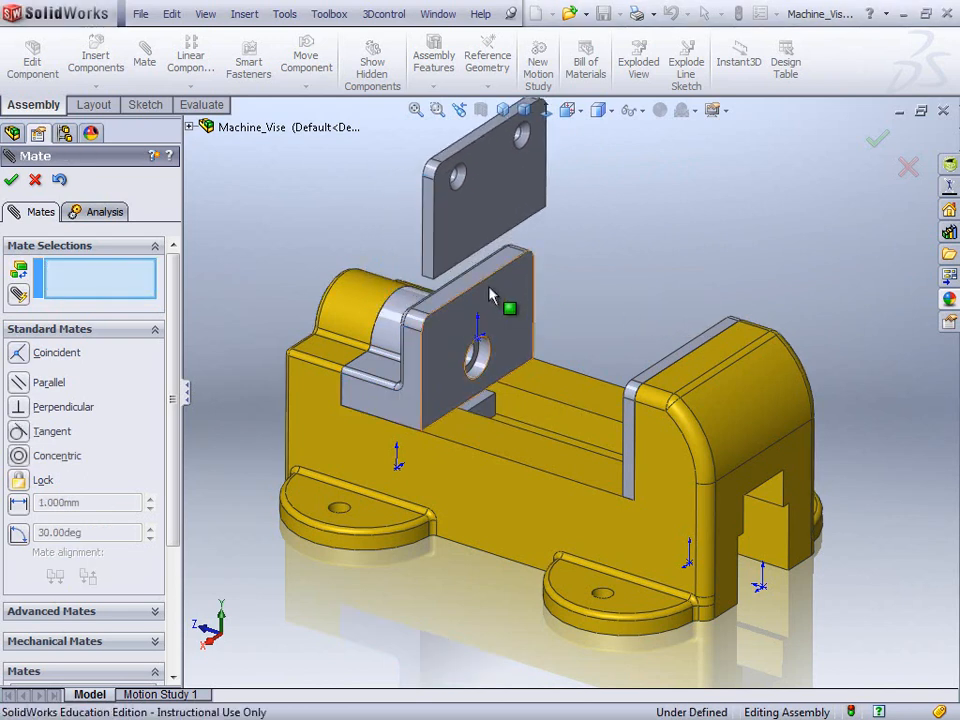
Mate the top faces of the Sliding Jaw and the copied Jaw Plate coincident and finish mating.
click(486, 260)
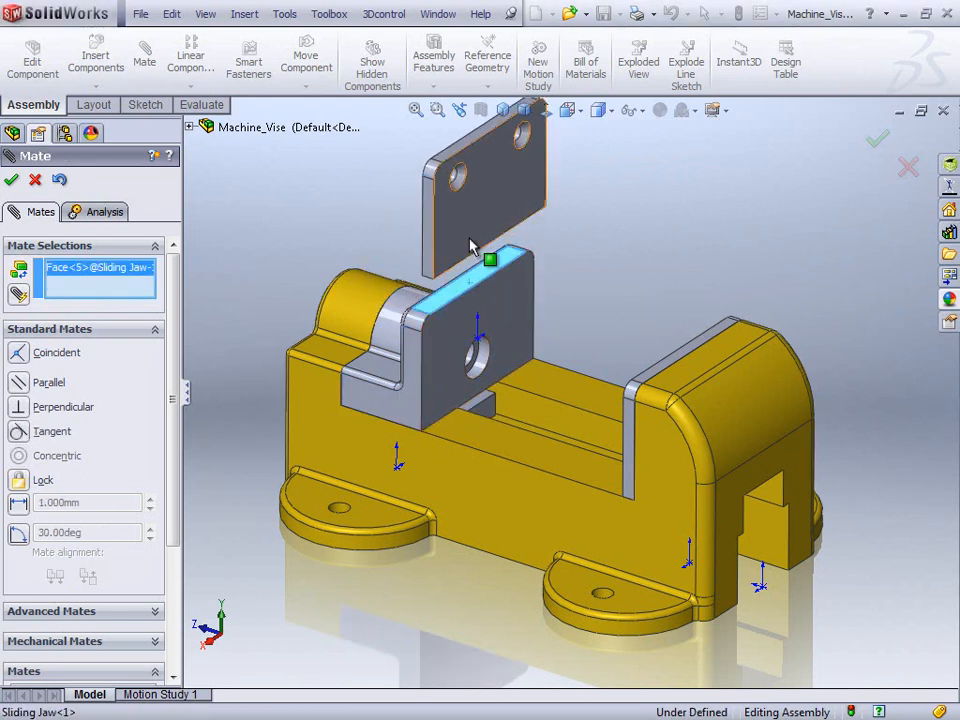
click(463, 153)
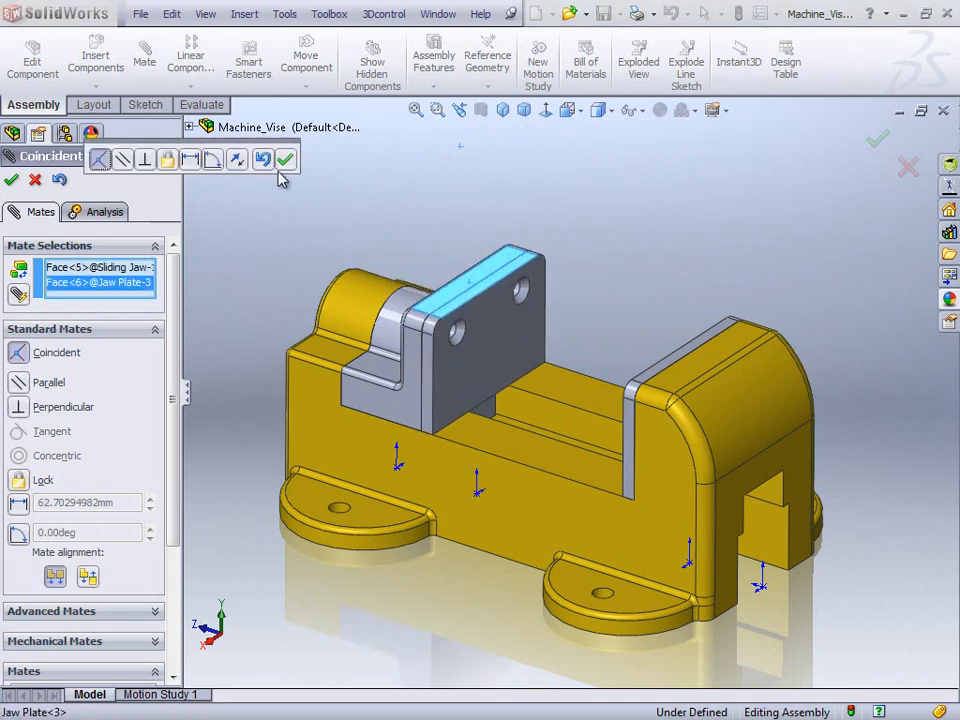
click(285, 158)
click(10, 181)
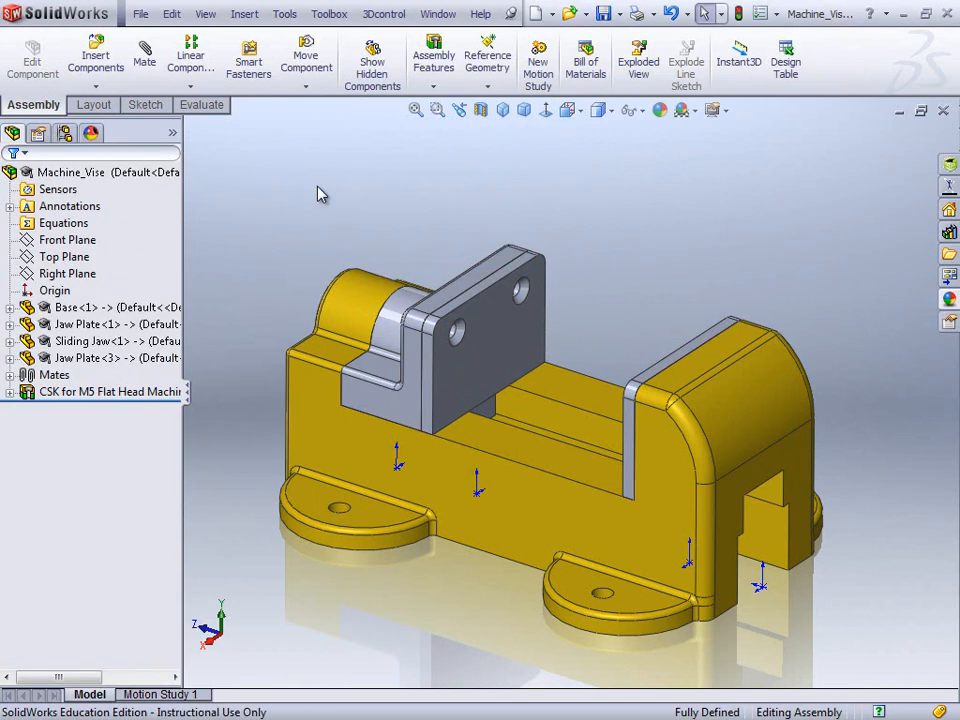
Examine the countersunk holes of the copied Jaw Plate and the Sliding Jaw face behind them.
scroll(553, 350, up, 3)
scroll(529, 360, down, 4)
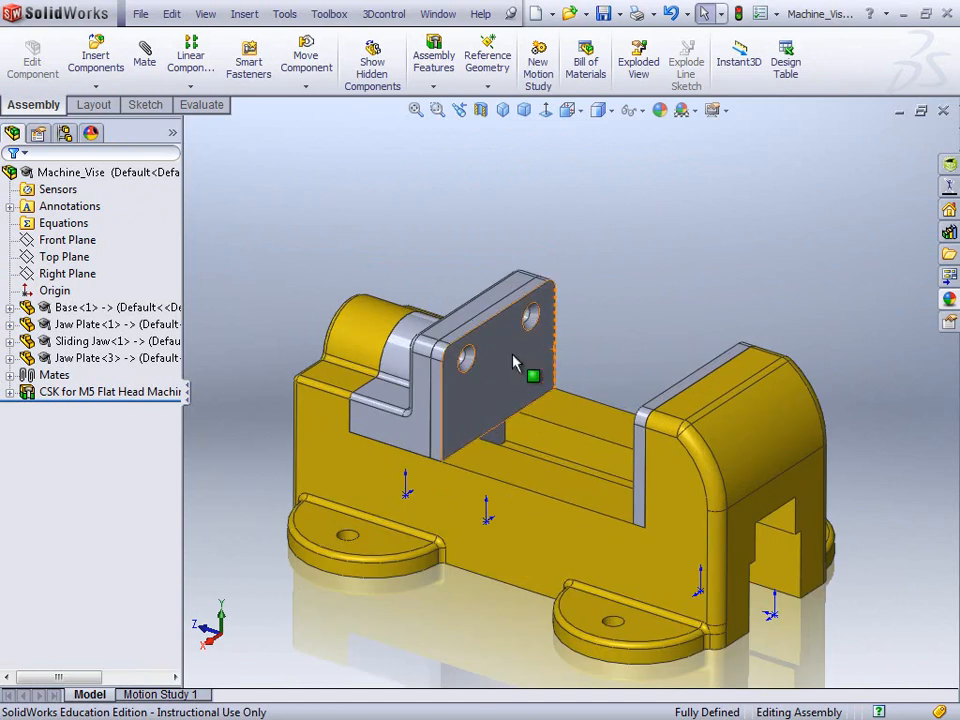
middle_drag(540, 387, 499, 377)
scroll(463, 357, down, 4)
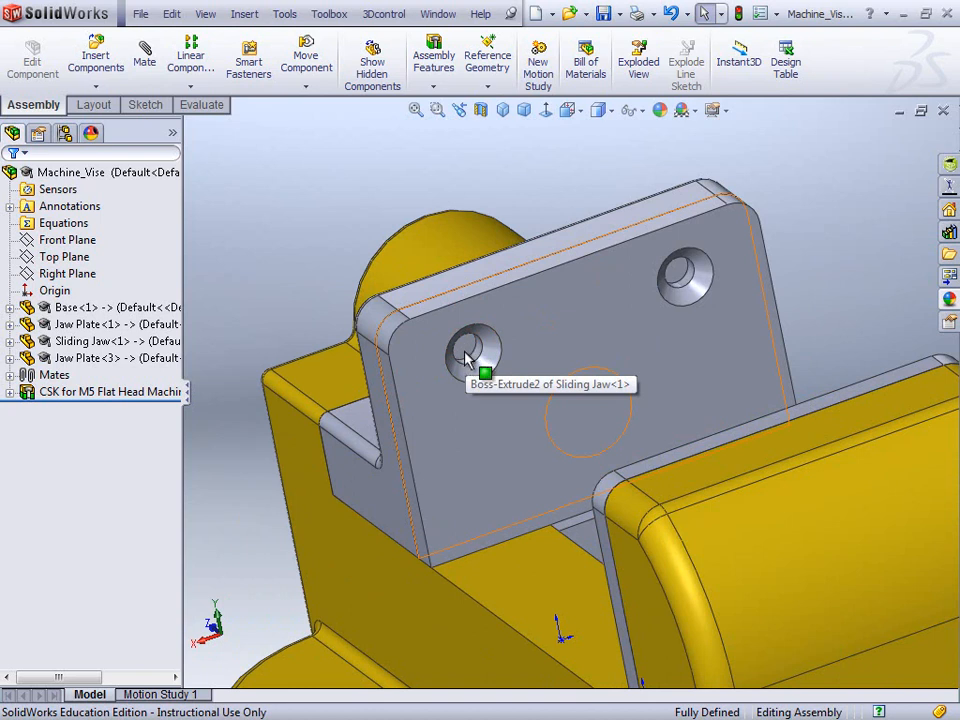
scroll(478, 368, up, 3)
middle_drag(481, 372, 581, 388)
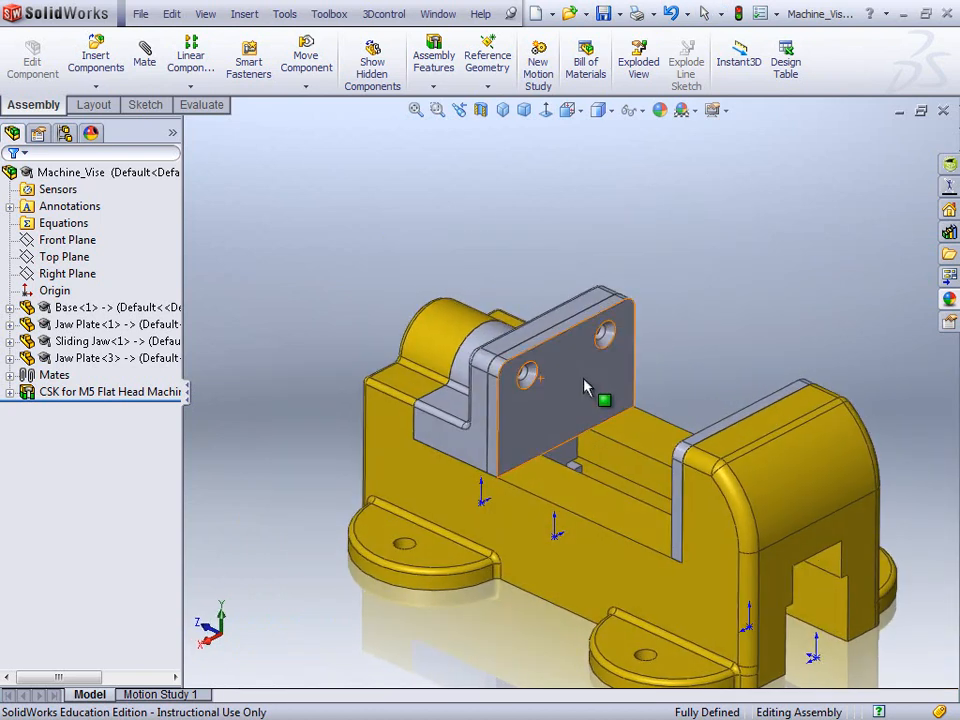
scroll(583, 364, down, 4)
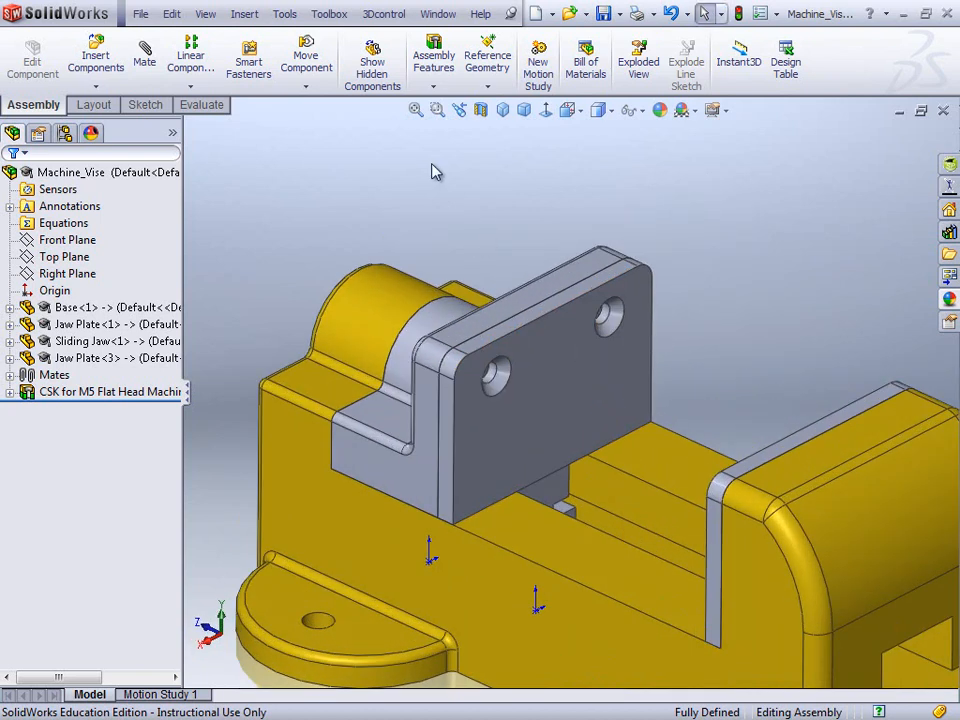
Start a Hole Series that uses the existing countersunk M5 flat head holes of the copied Jaw Plate as start holes.
click(434, 88)
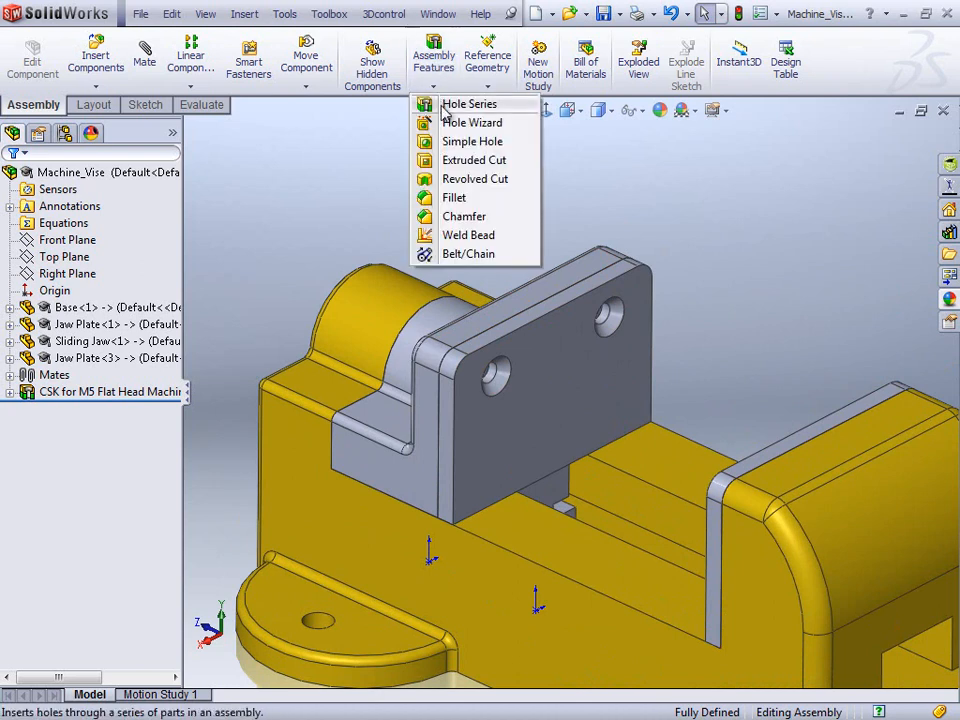
click(444, 108)
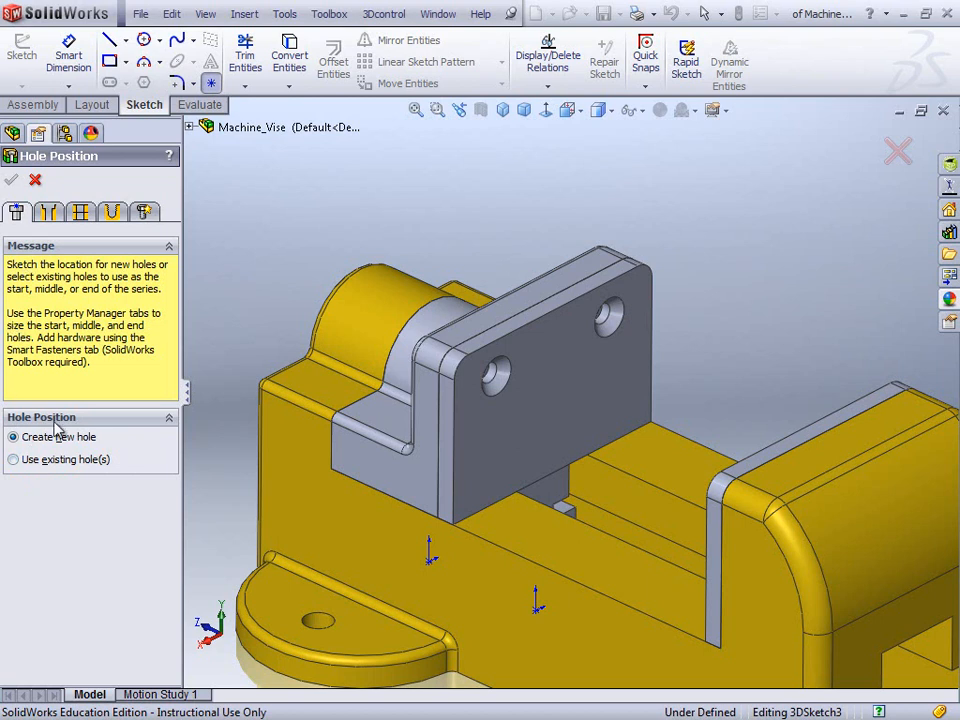
click(14, 460)
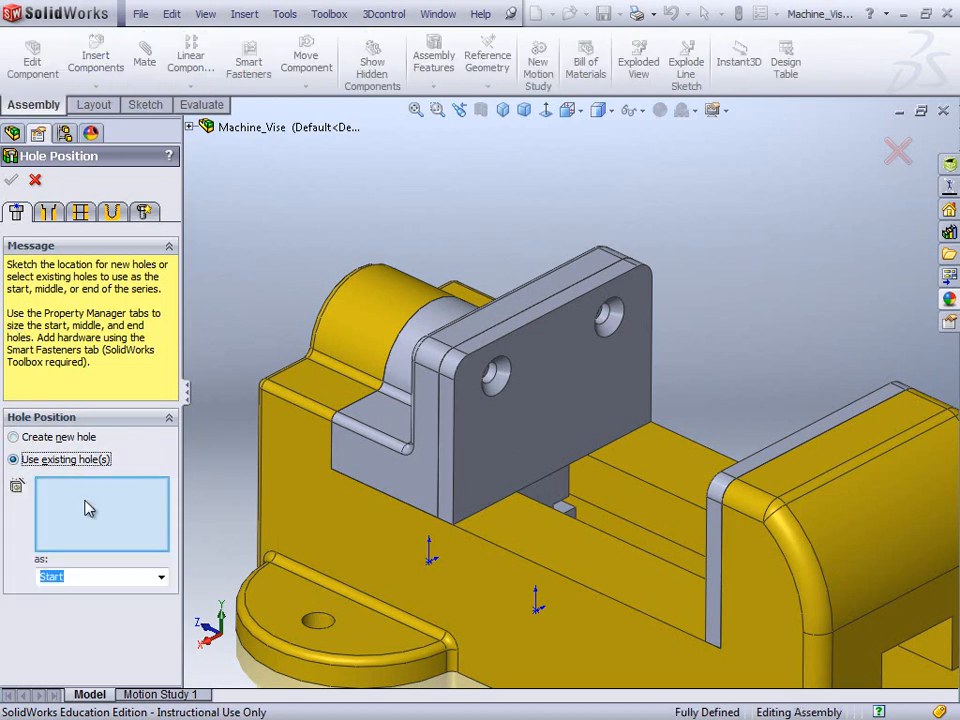
click(87, 508)
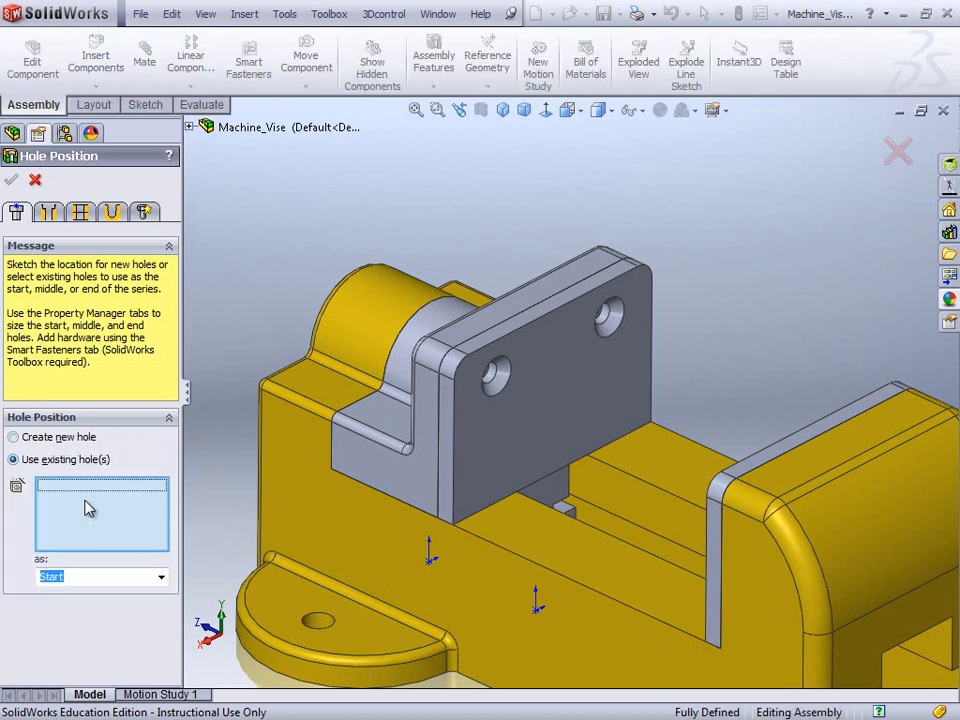
click(503, 377)
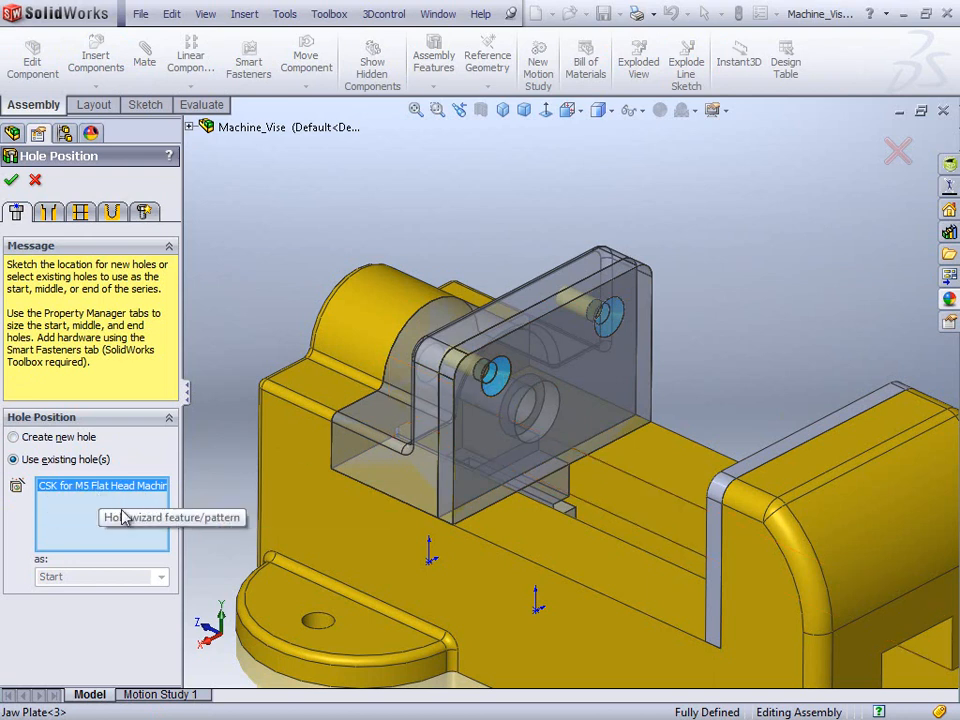
scroll(503, 447, down, 3)
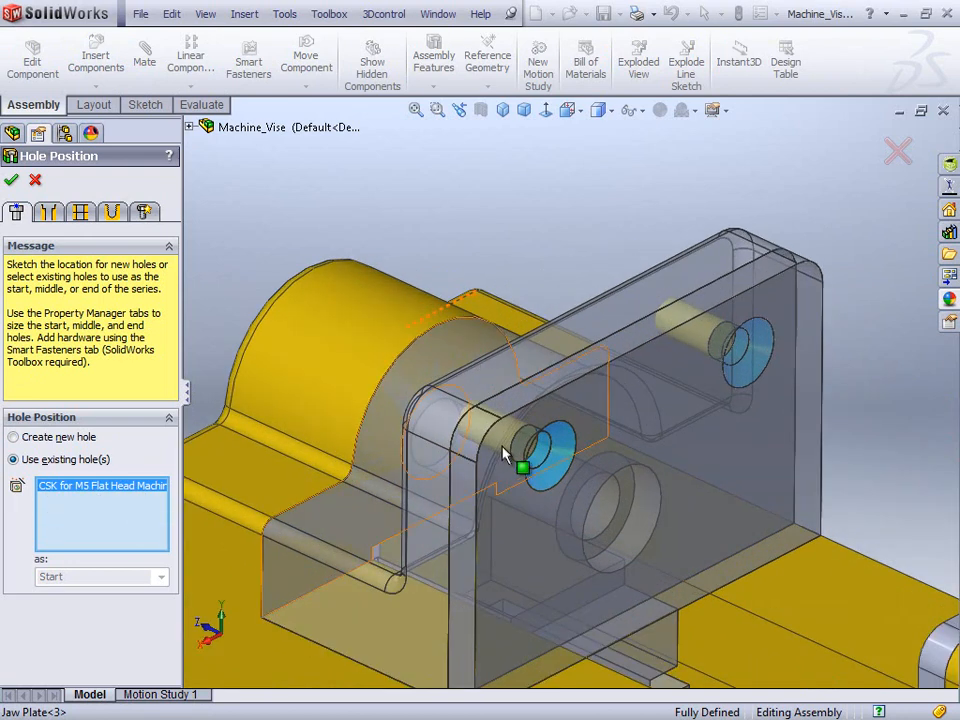
Define the end holes of the series as bottoming tapped holes with size M5x0.8.
scroll(505, 447, down, 5)
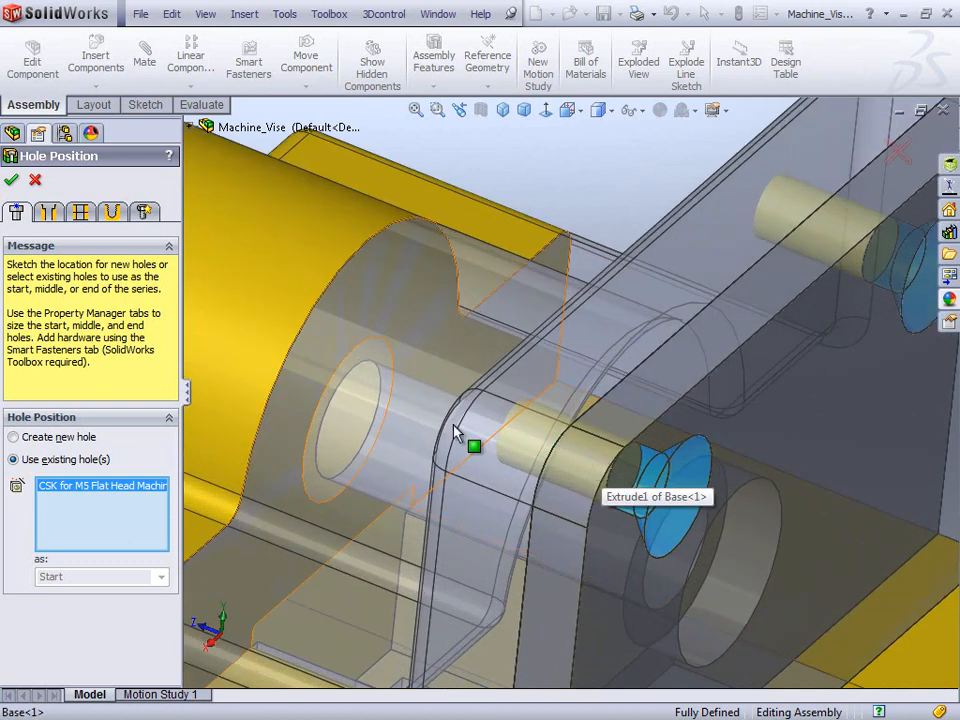
click(50, 213)
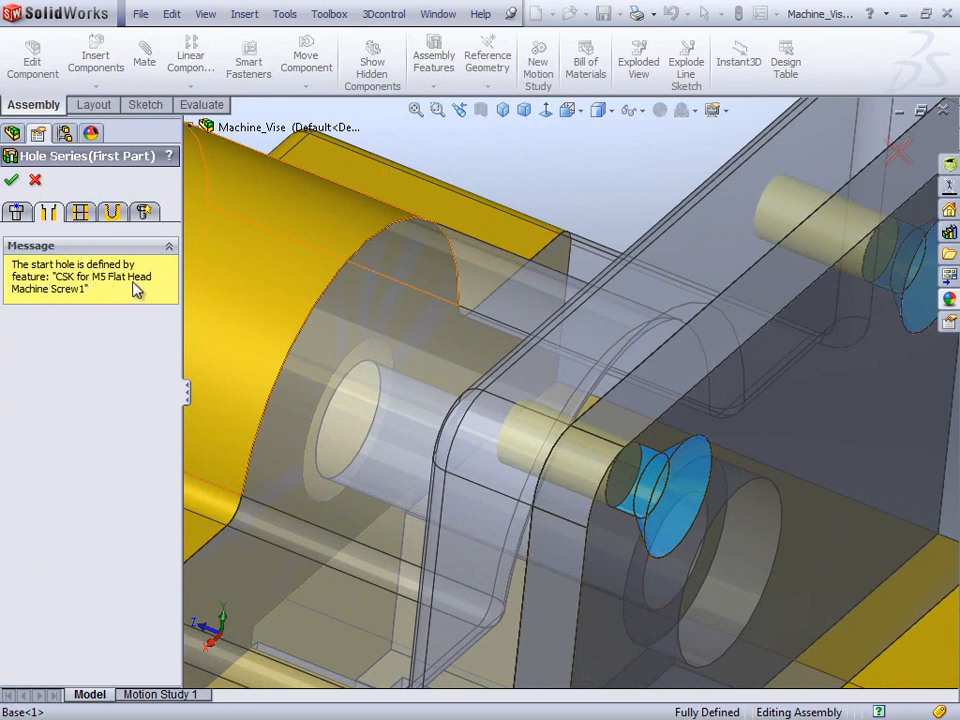
click(80, 213)
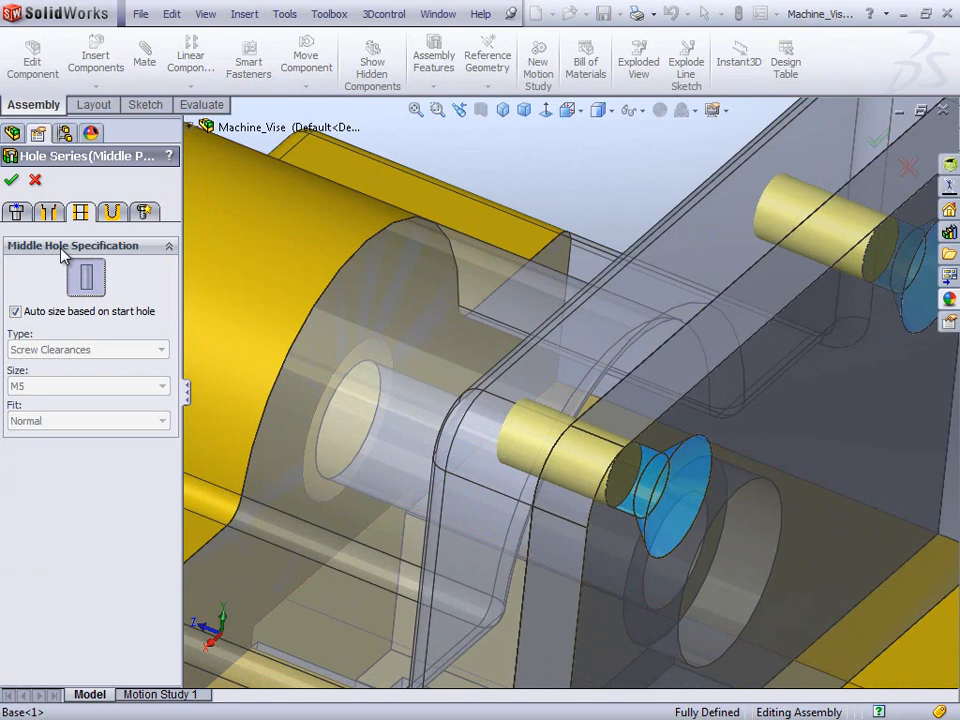
click(107, 214)
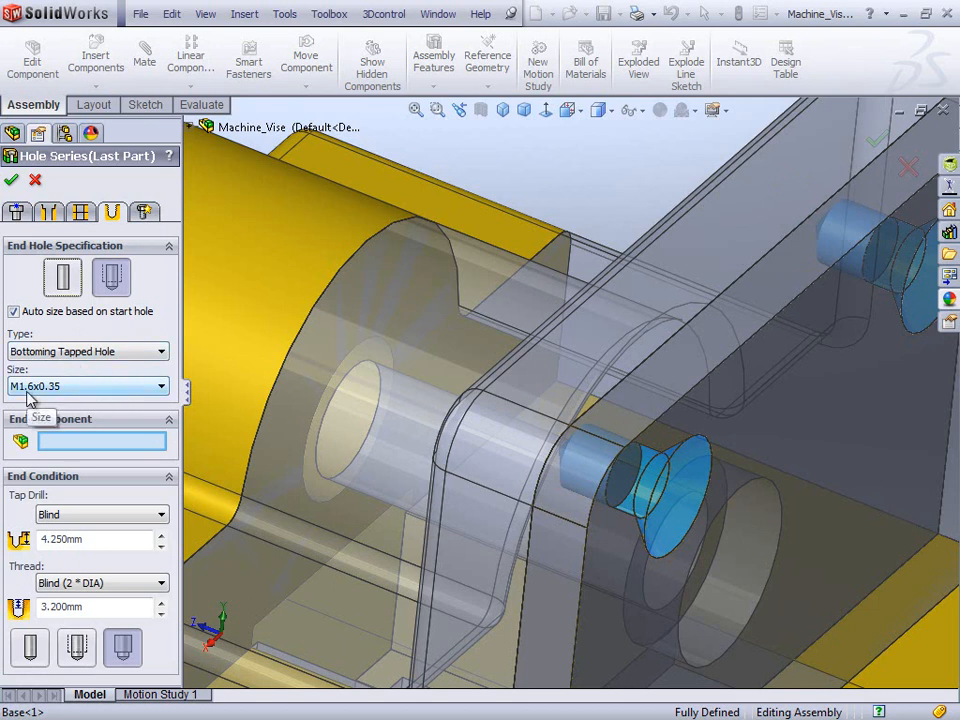
click(112, 391)
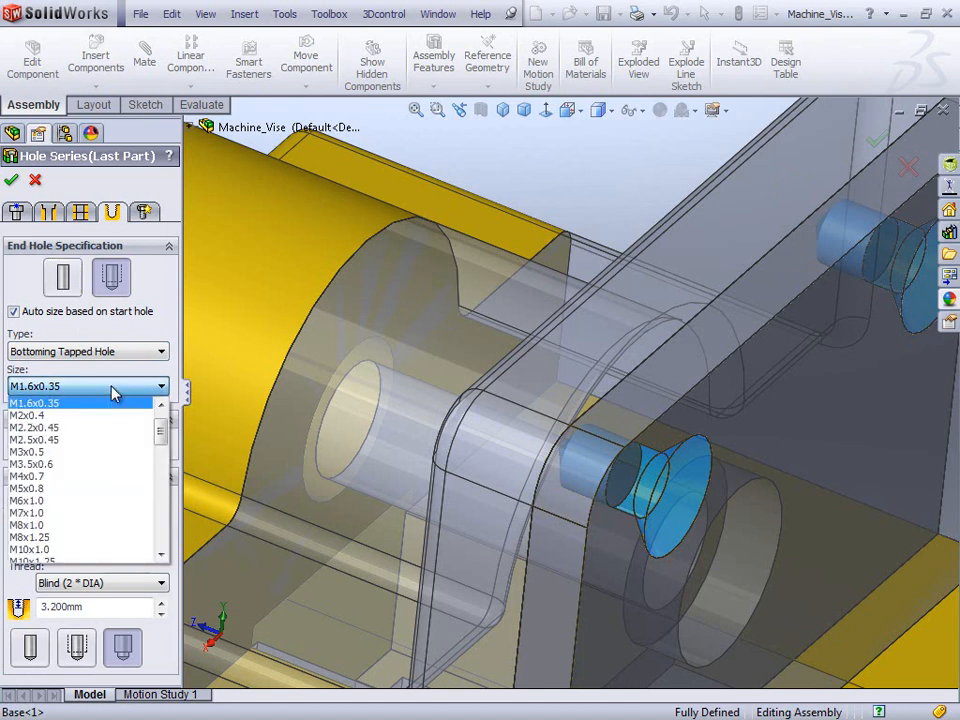
click(66, 488)
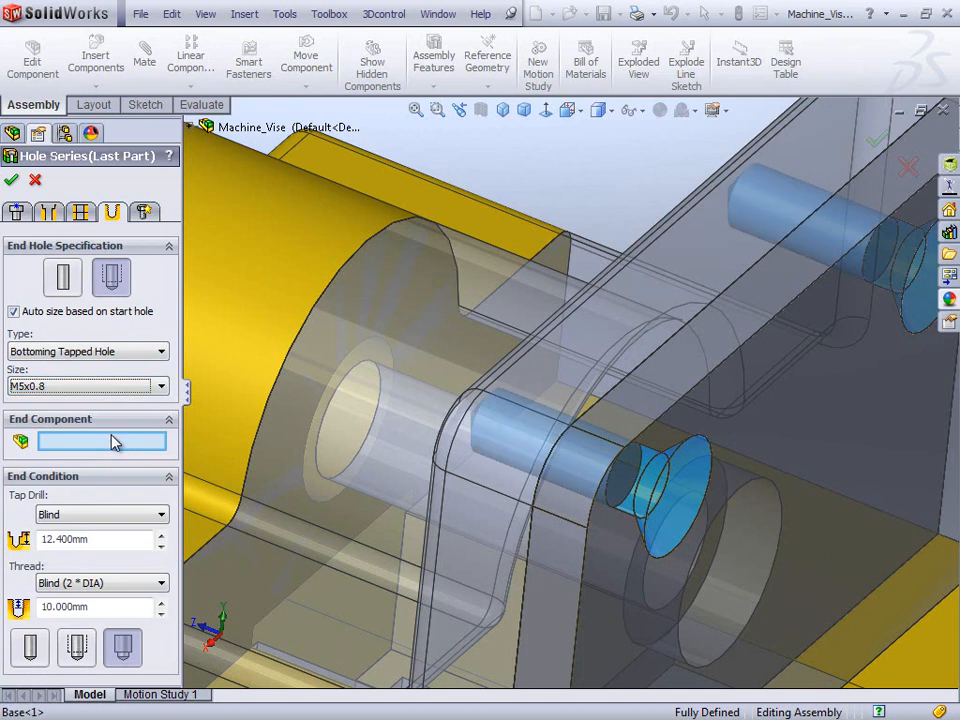
Set the blind tap drill depth of the series' end holes to 5 mm.
scroll(450, 458, down, 5)
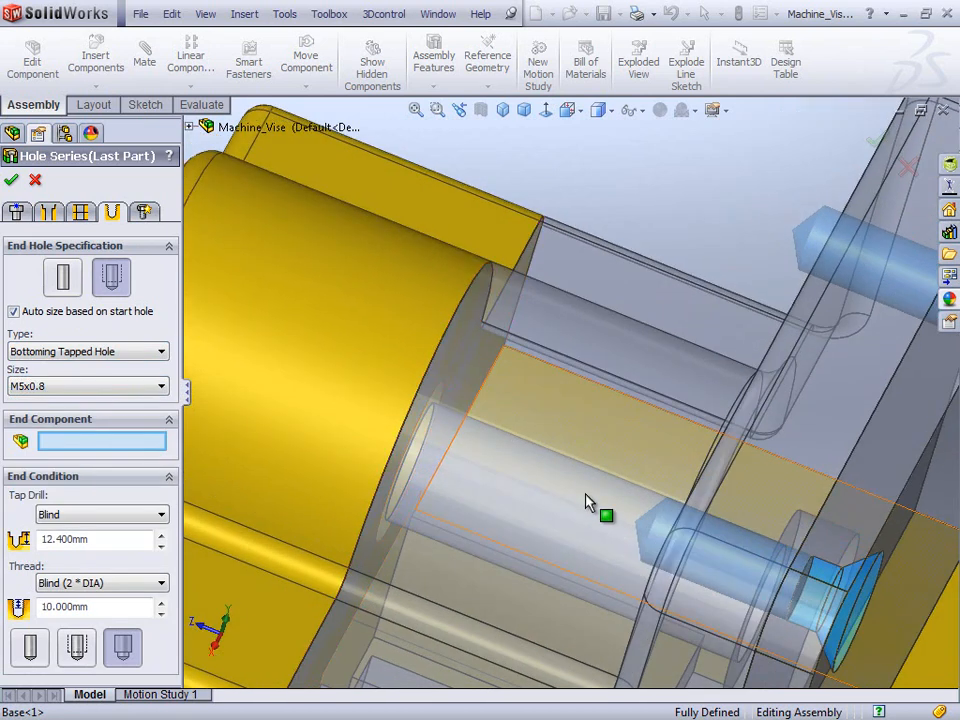
scroll(543, 499, up, 5)
middle_drag(638, 514, 558, 505)
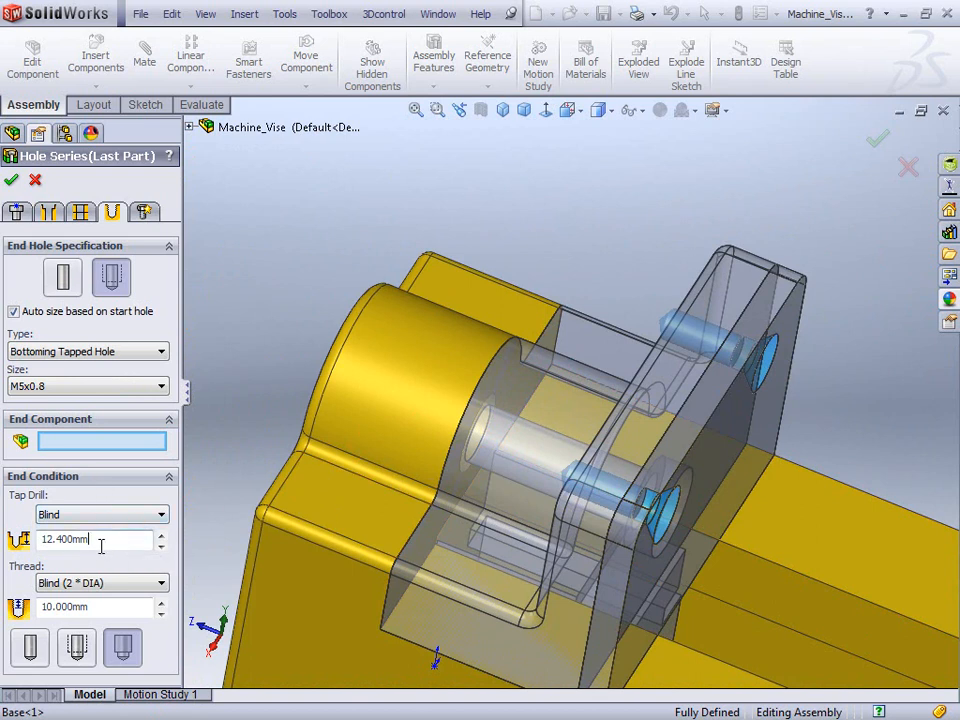
drag(101, 546, 47, 544)
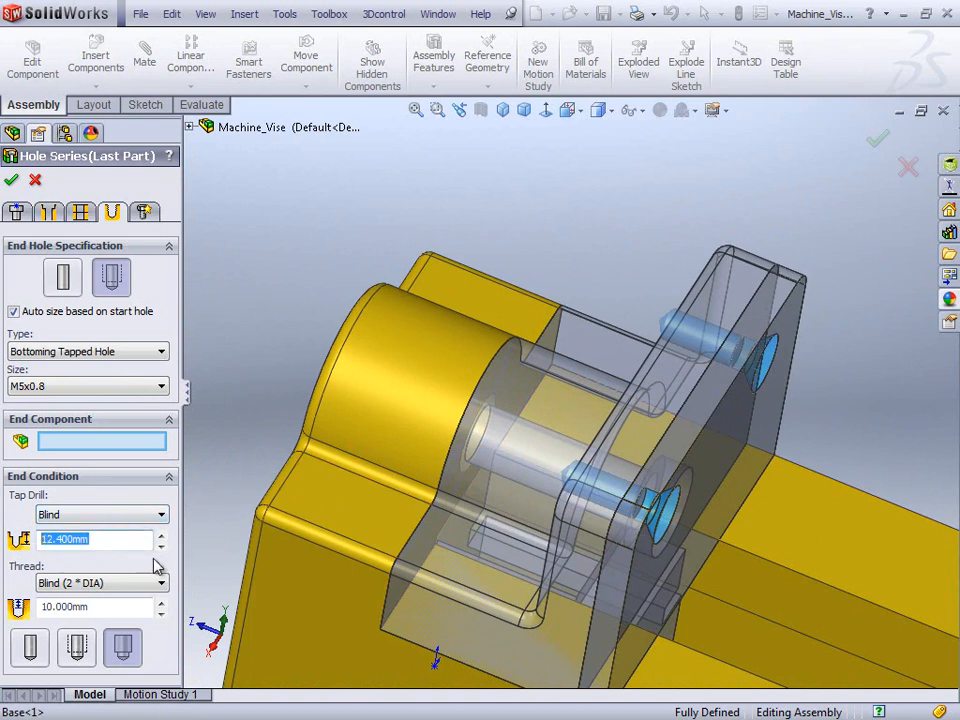
scroll(243, 544, up, 1)
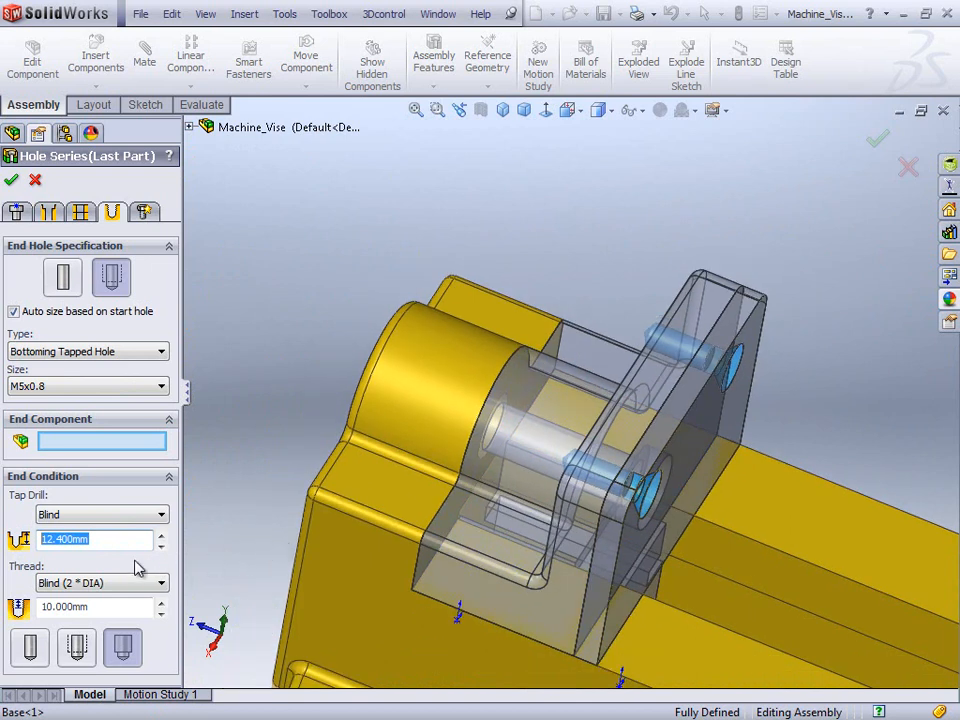
text(5)
click(110, 607)
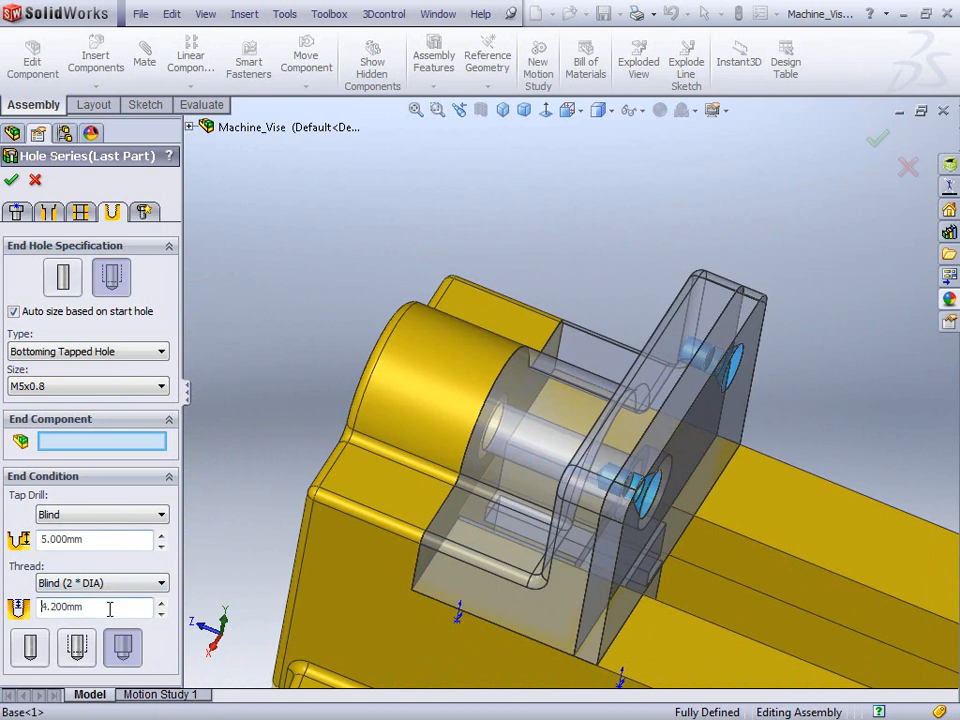
Increase the end holes' tap drill depth to 7 mm, checking its reach into the Sliding Jaw.
middle_drag(315, 484, 517, 522)
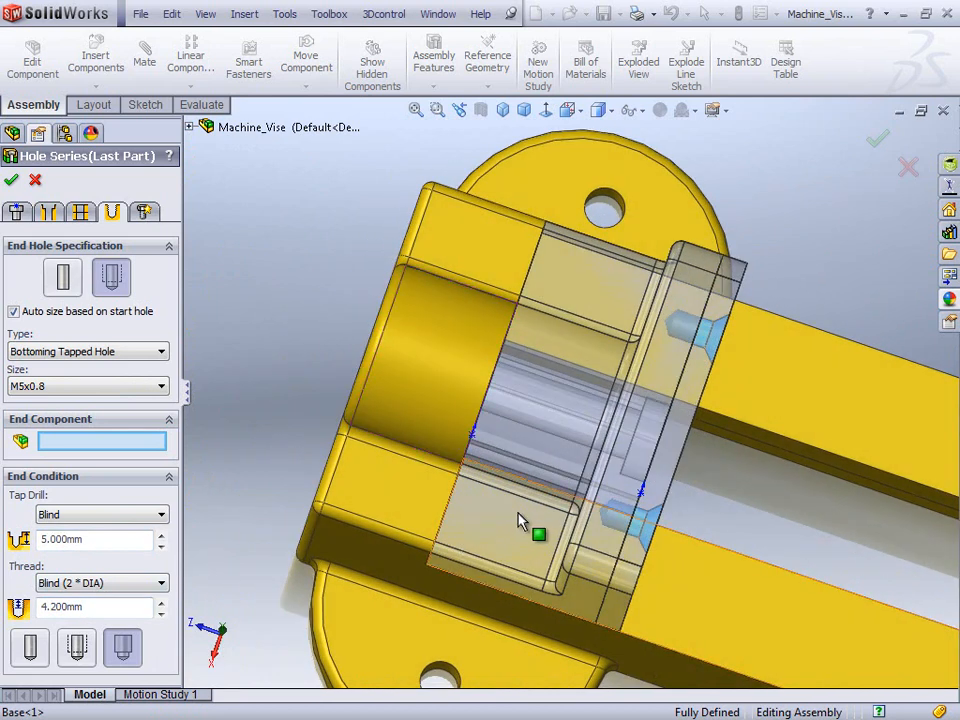
scroll(517, 522, down, 2)
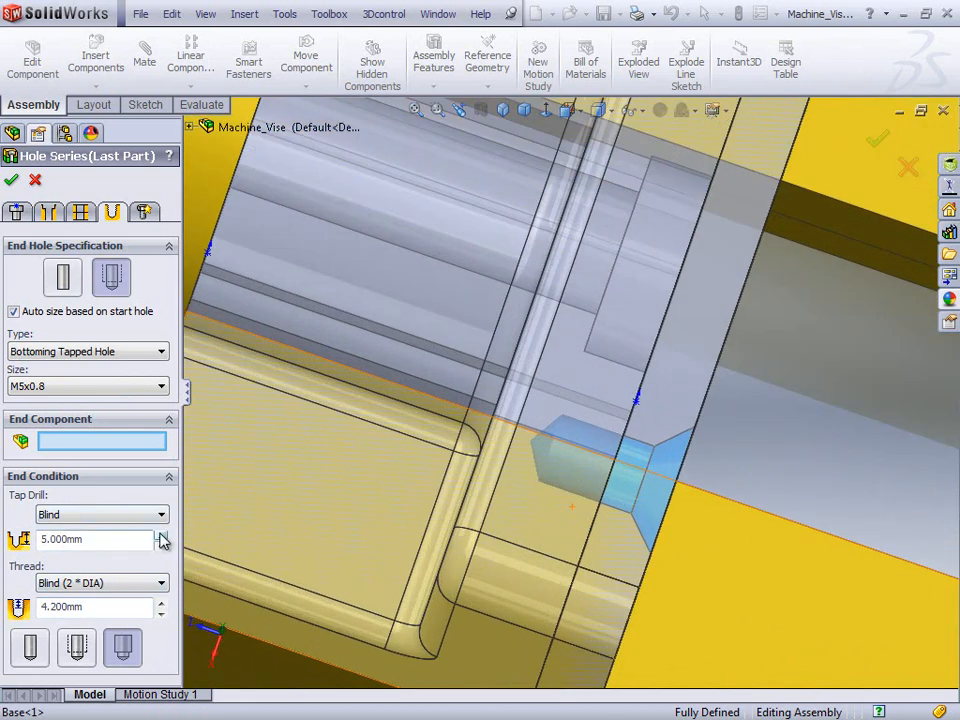
click(160, 535)
click(160, 535)
middle_drag(330, 482, 385, 395)
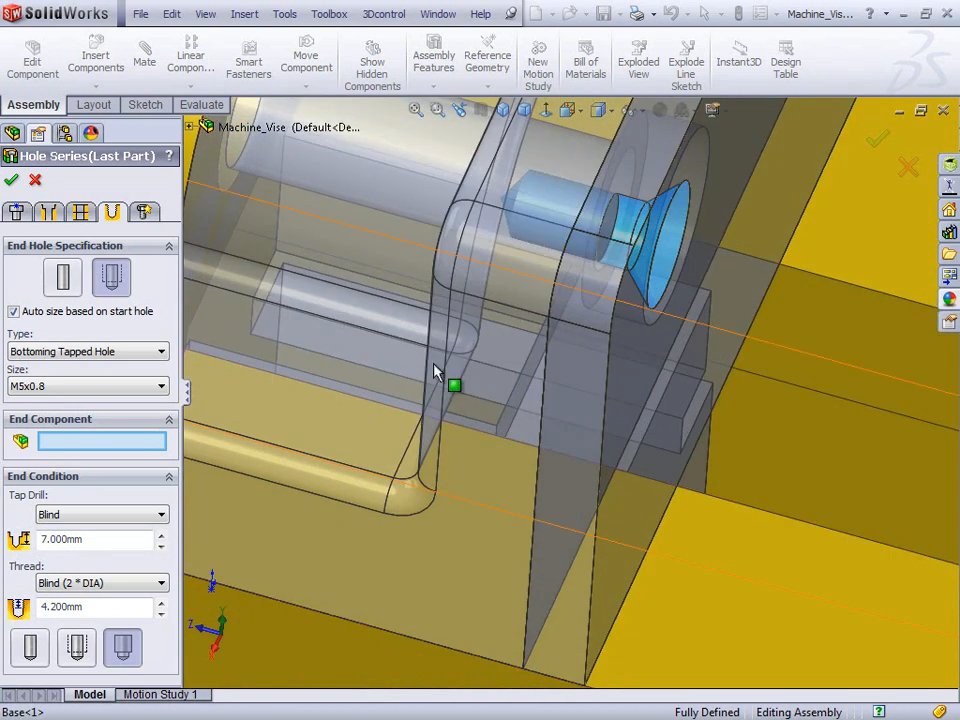
scroll(461, 326, up, 10)
middle_drag(521, 306, 569, 276)
scroll(583, 262, down, 6)
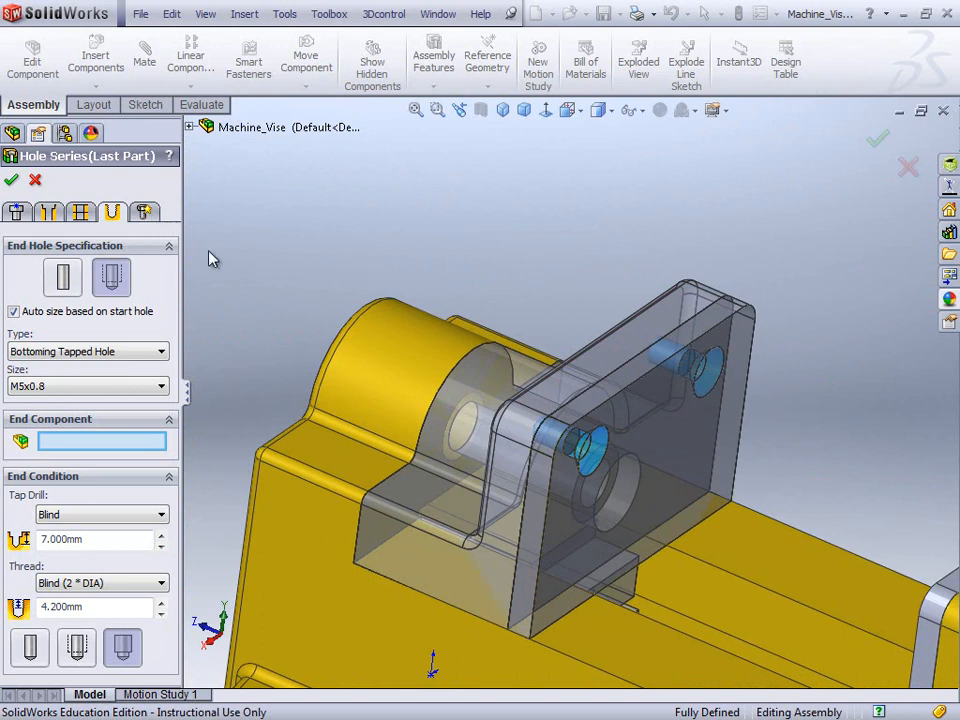
Place flat head screw fasteners in the hole series and finish the Hole Series.
click(145, 214)
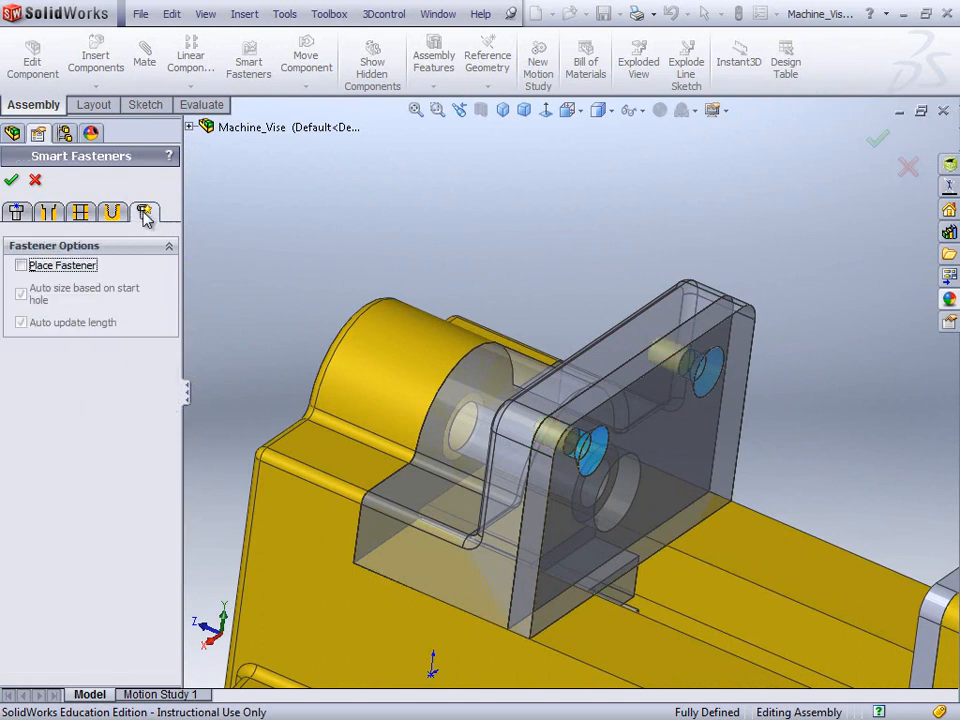
click(22, 267)
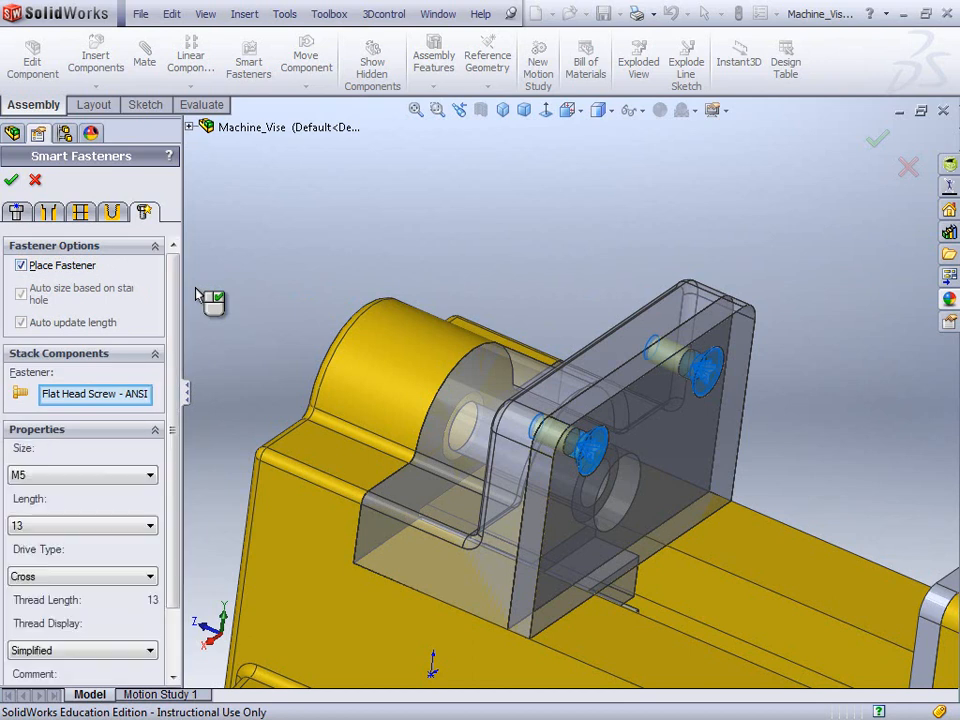
click(12, 181)
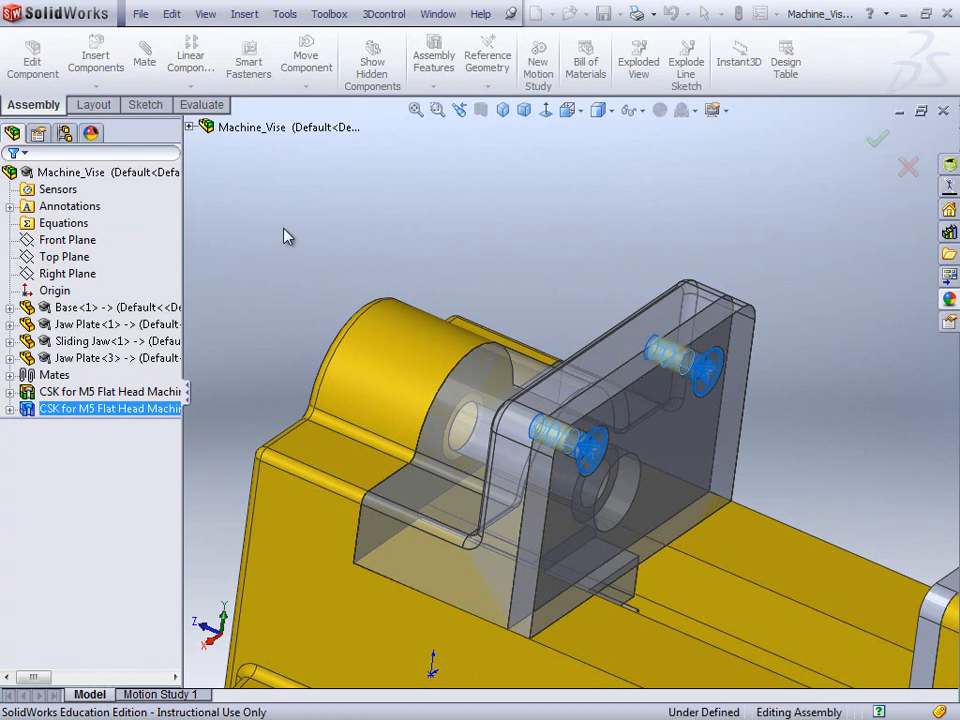
Examine the fastened Jaw Plate on the Sliding Jaw and the countersunk holes of the opposite Jaw Plate.
middle_drag(476, 229, 662, 366)
scroll(481, 276, up, 5)
scroll(626, 416, down, 5)
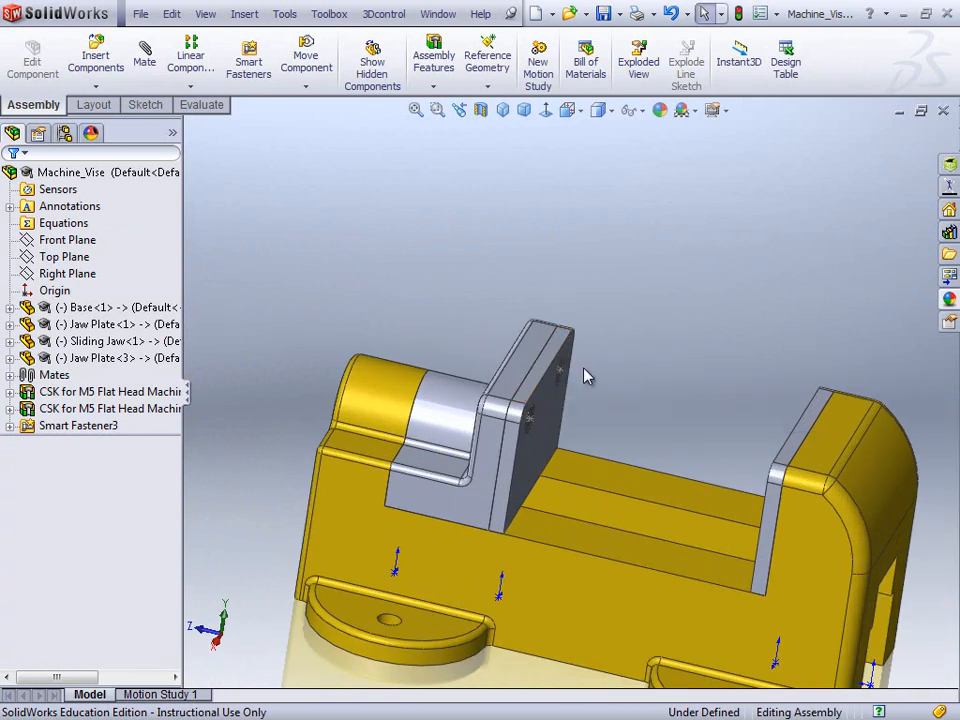
middle_drag(577, 421, 722, 422)
scroll(831, 403, up, 3)
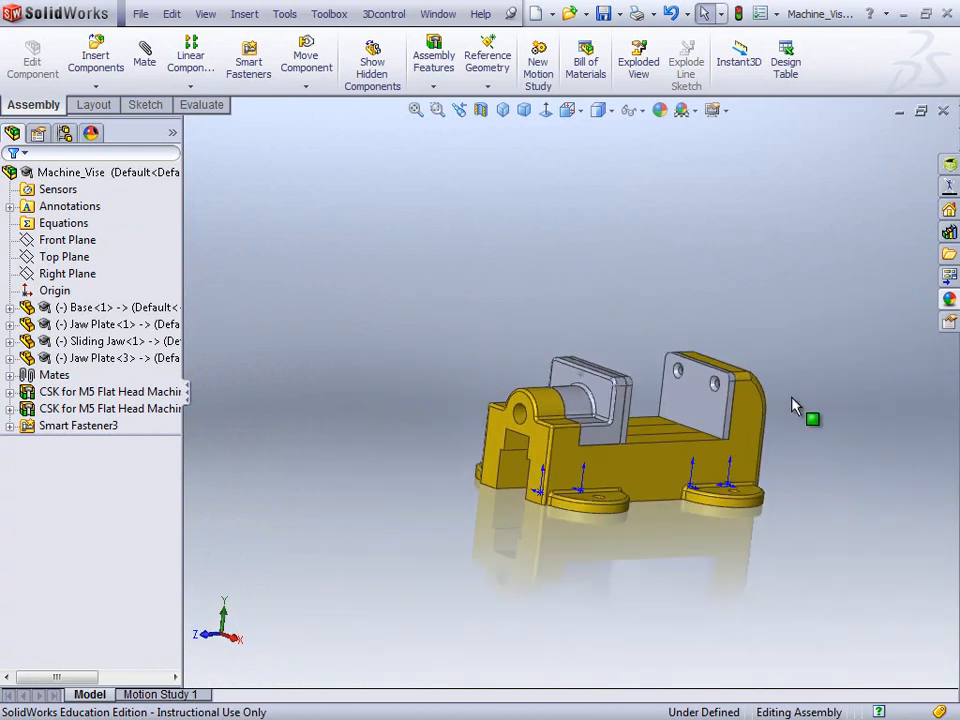
scroll(831, 403, down, 1)
scroll(648, 387, down, 5)
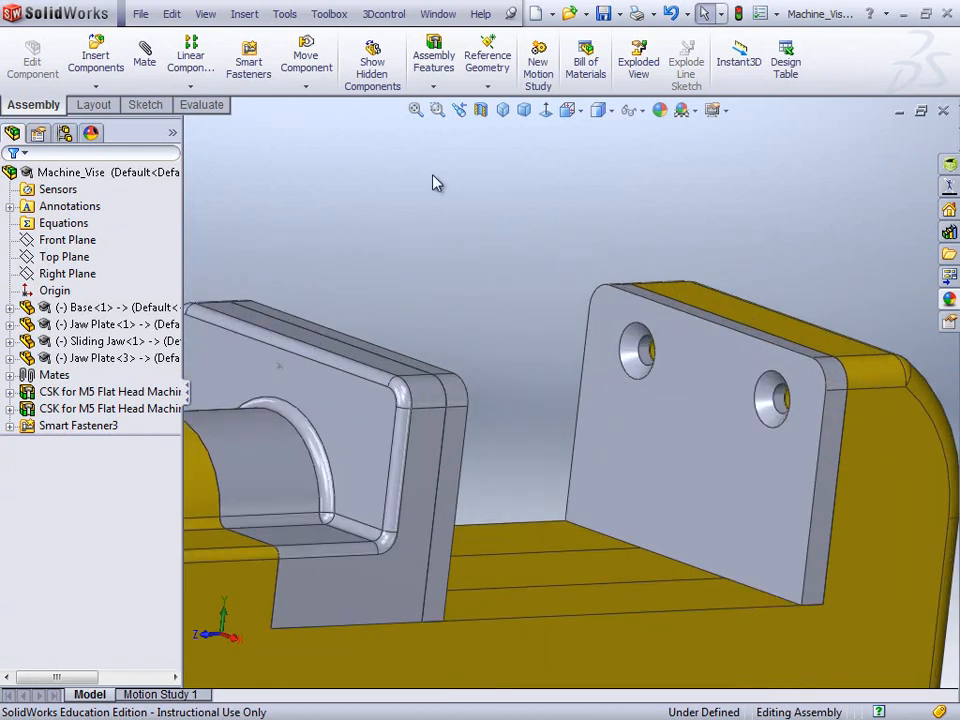
Use Smart Fasteners to add M5 flat head screws to the countersunk holes of the Jaw Plate on the Base.
click(252, 66)
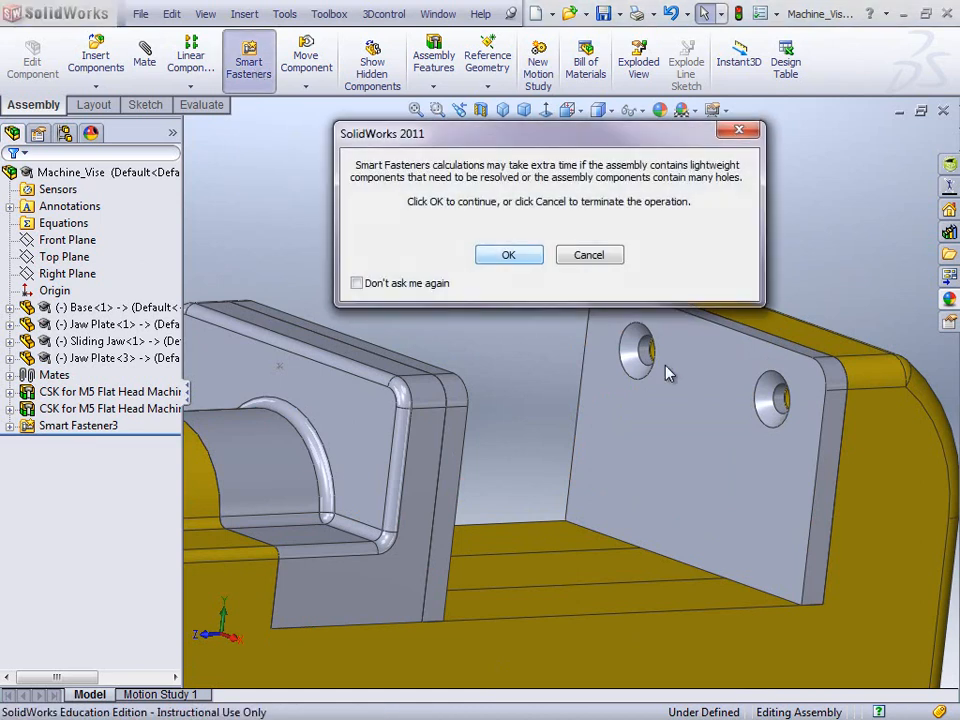
click(508, 254)
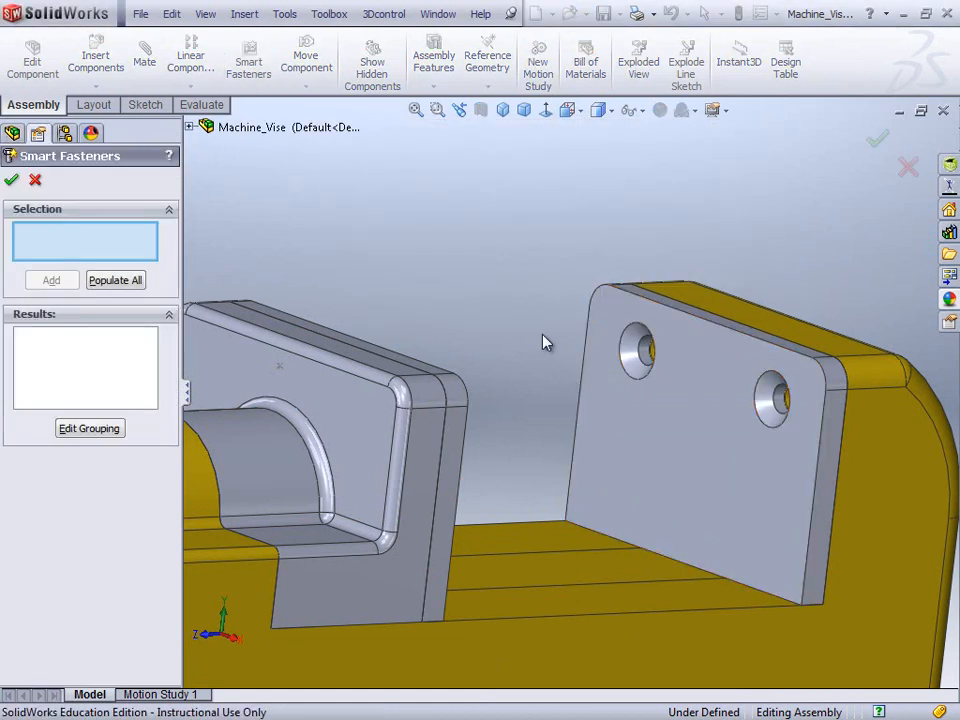
scroll(660, 365, down, 5)
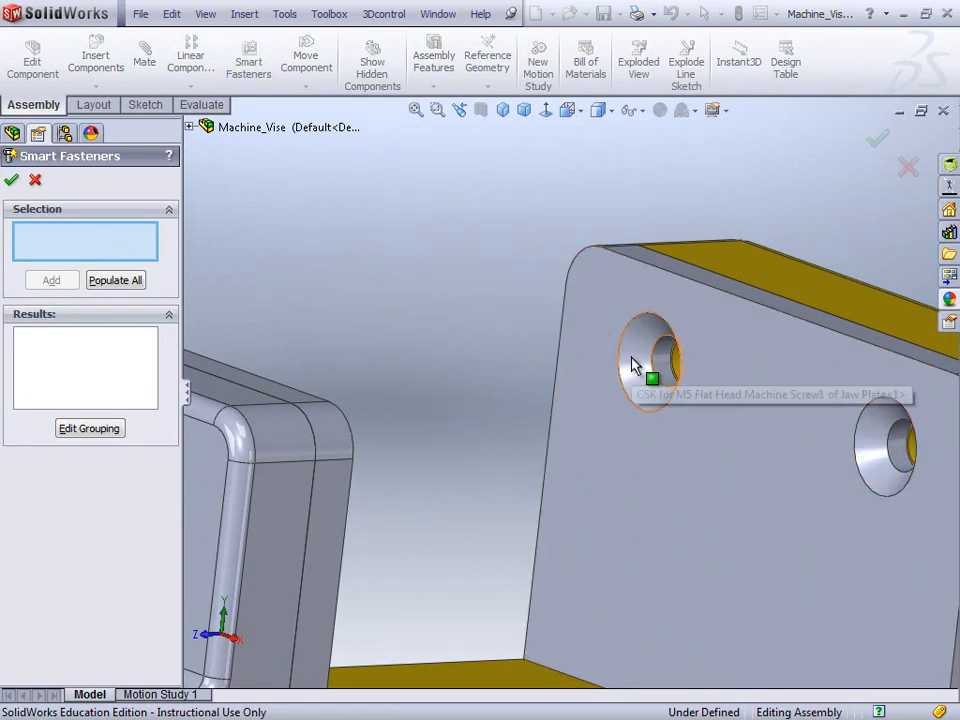
click(632, 366)
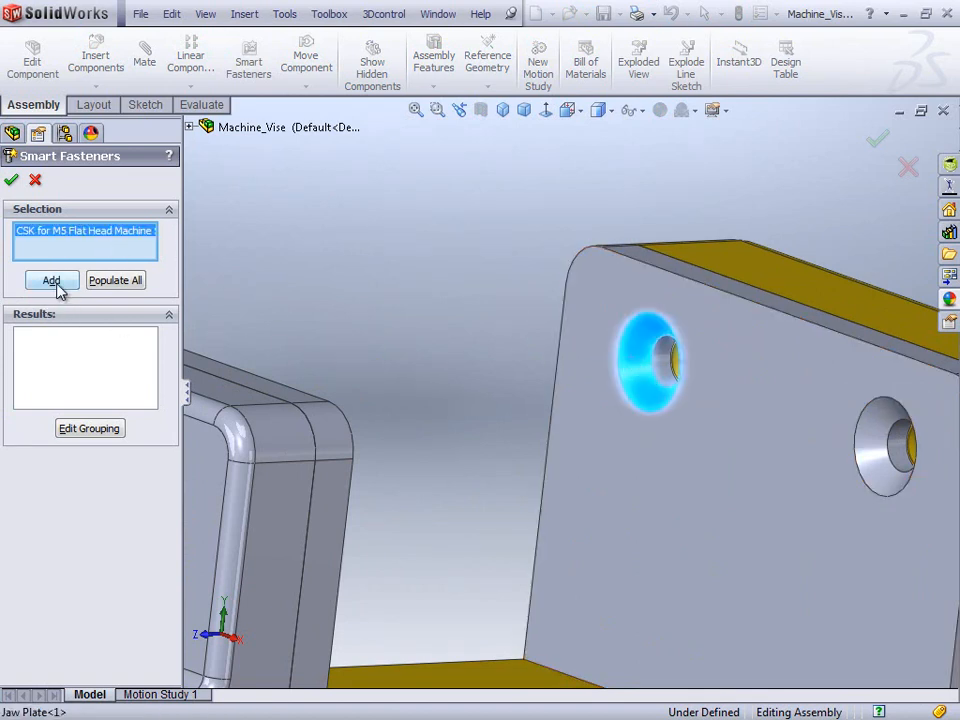
click(55, 283)
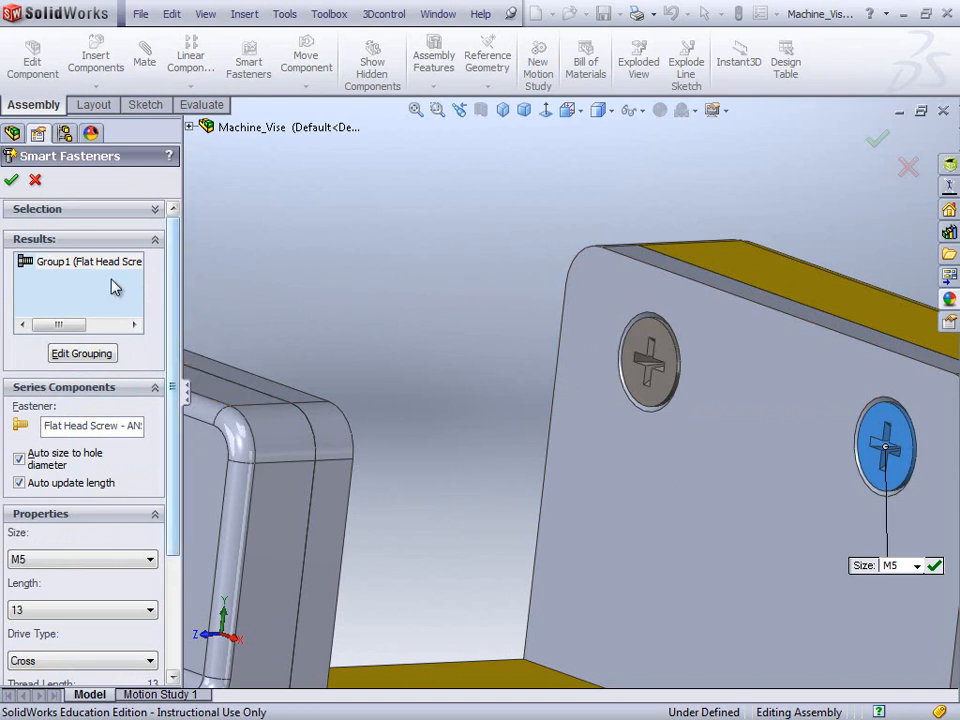
click(12, 180)
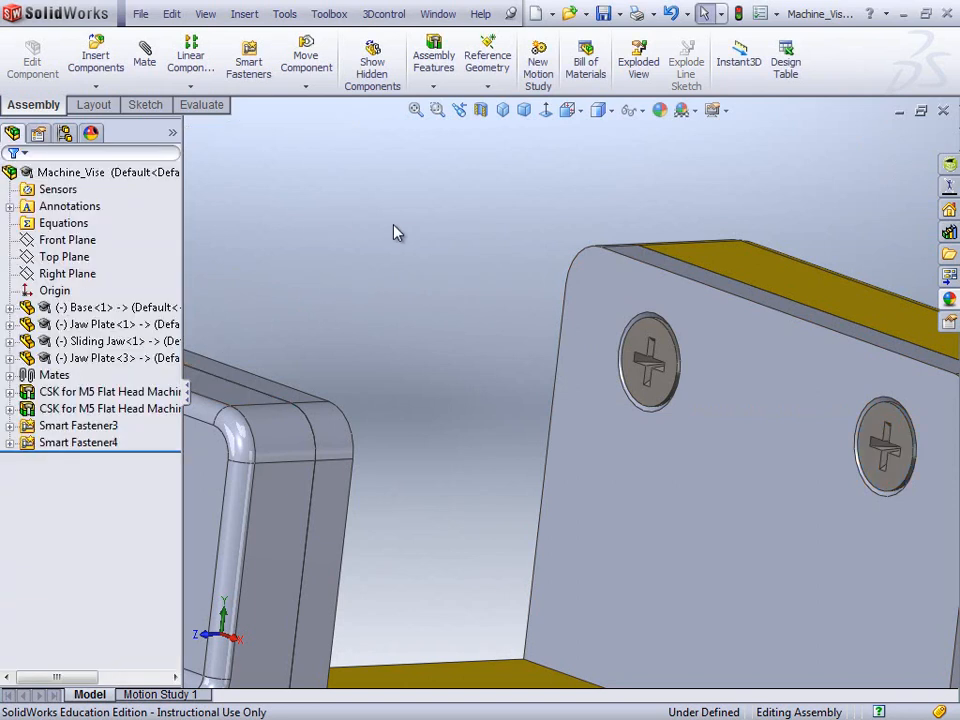
key(f)
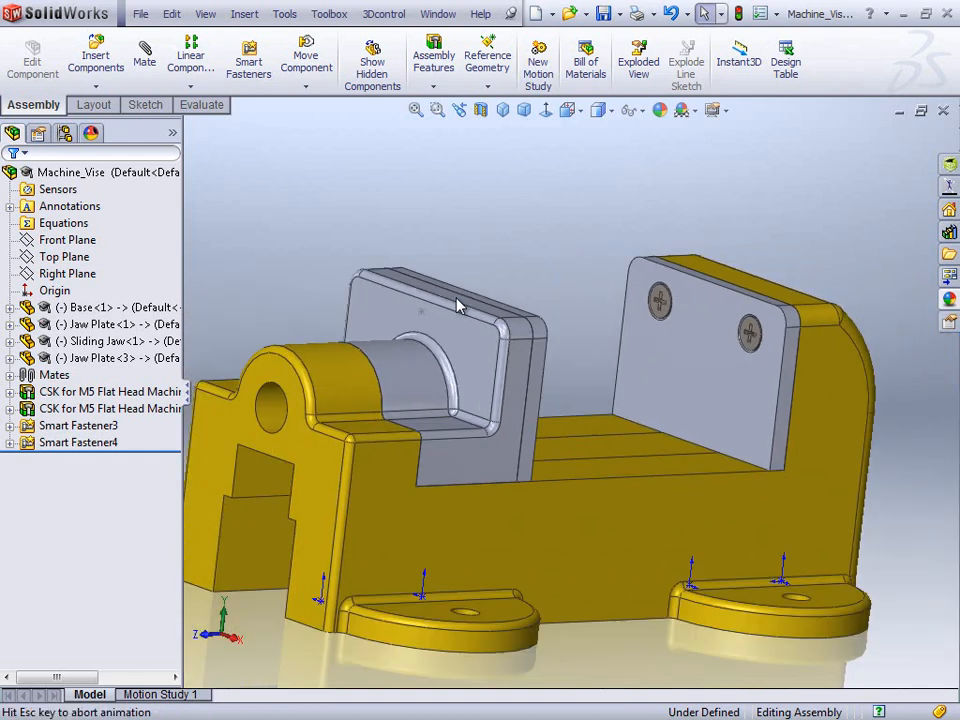
middle_drag(463, 312, 655, 257)
scroll(655, 250, up, 1)
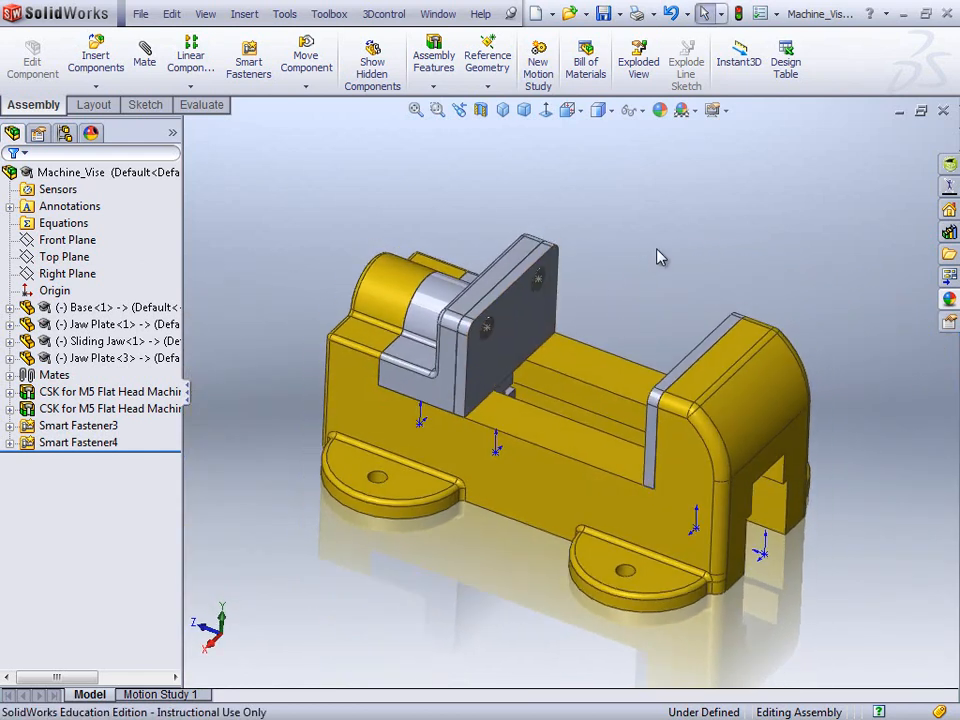